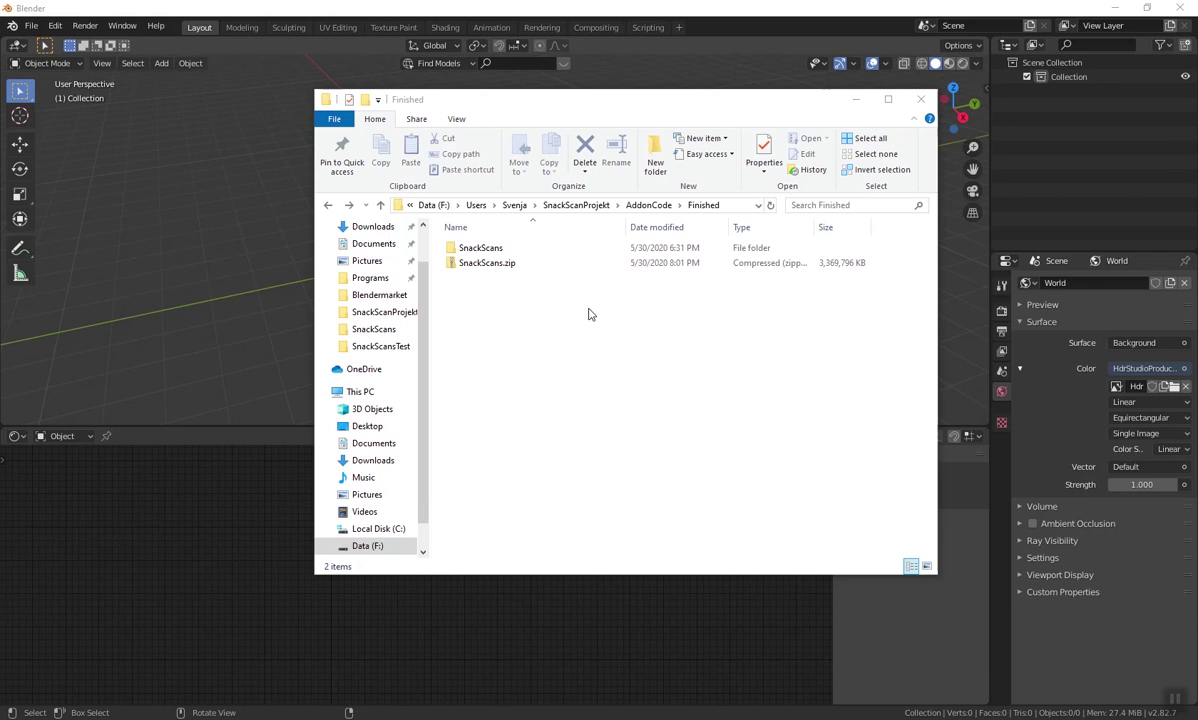
# - Check the unzipped SnackScans folder's contents in File Explorer, then return to the Finished folder
pyautogui.click(475, 252)
pyautogui.doubleClick(474, 253)
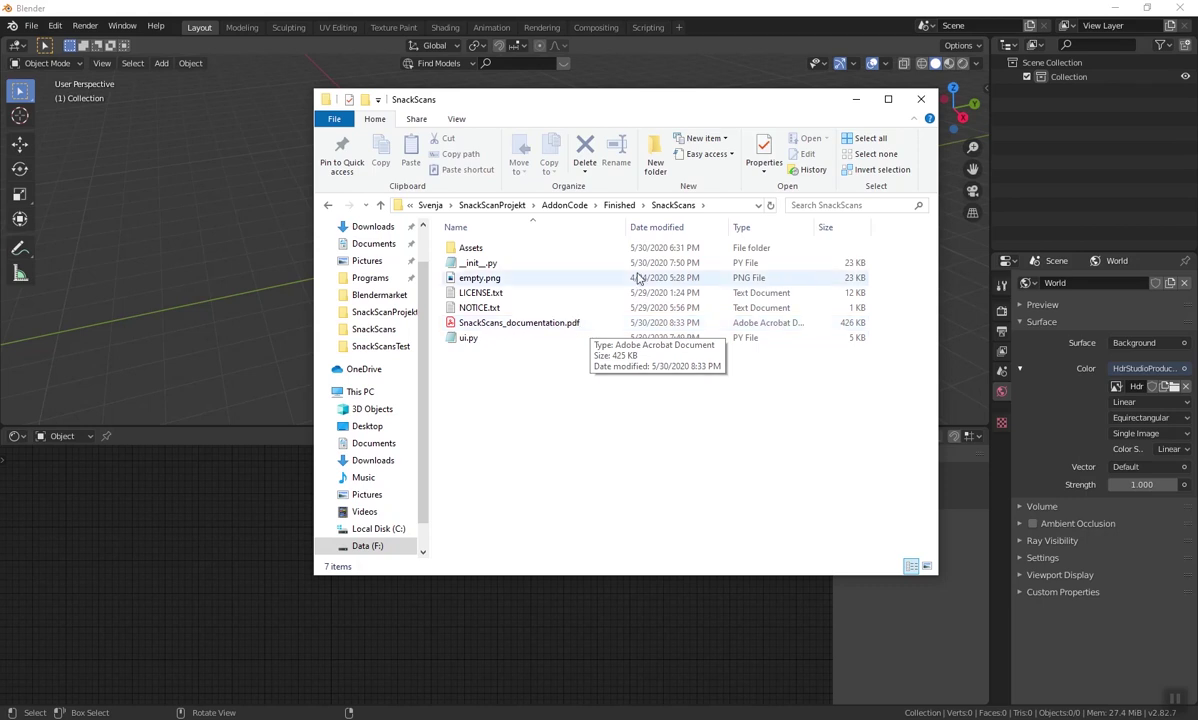
pyautogui.click(328, 205)
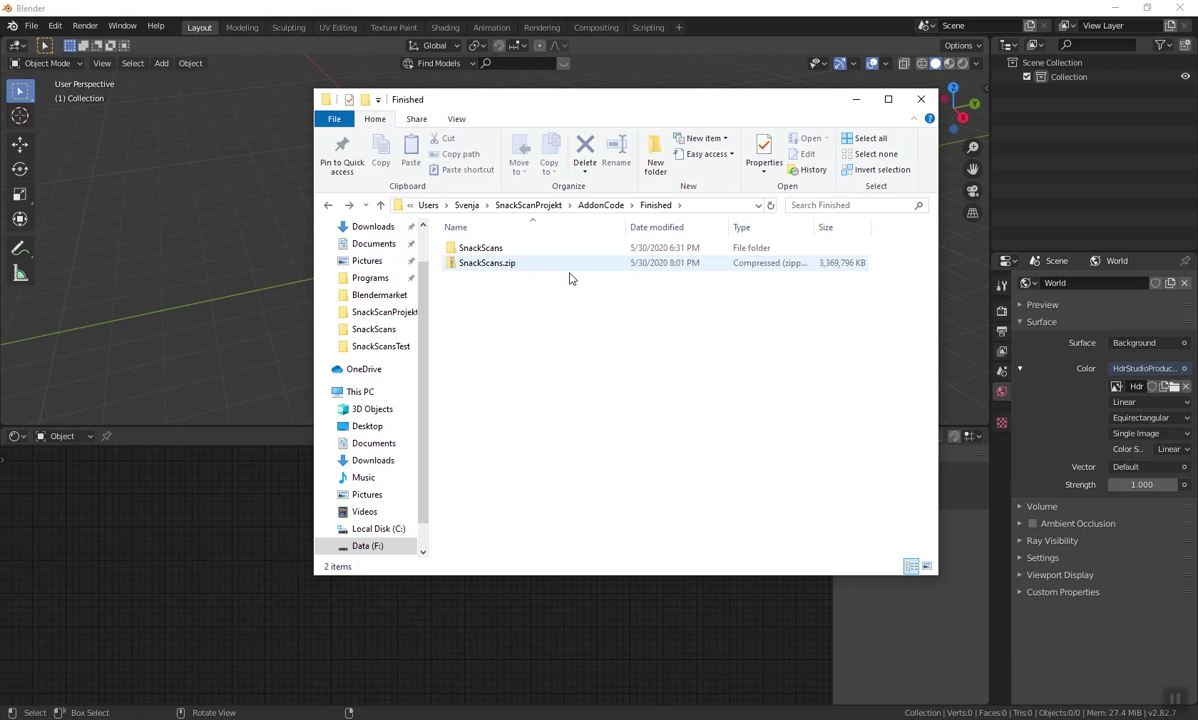
# - Install the SnackScans.zip add-on from the Finished folder through Preferences > Add-ons
pyautogui.click(281, 270)
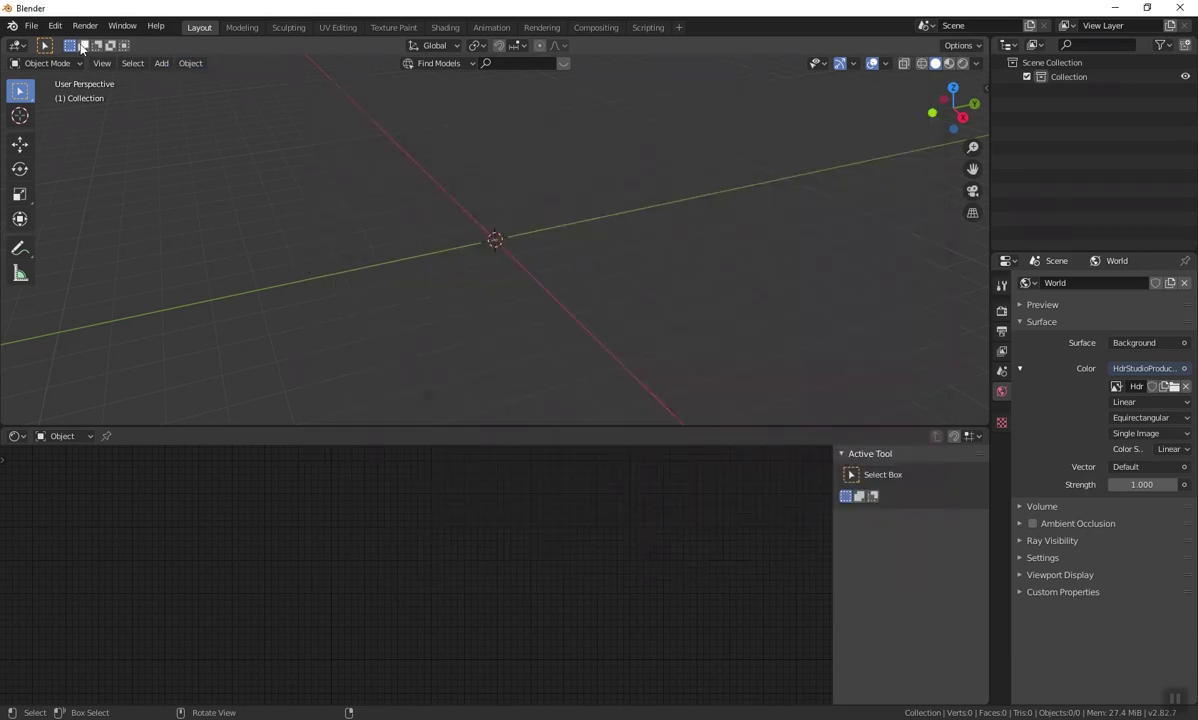
pyautogui.click(55, 25)
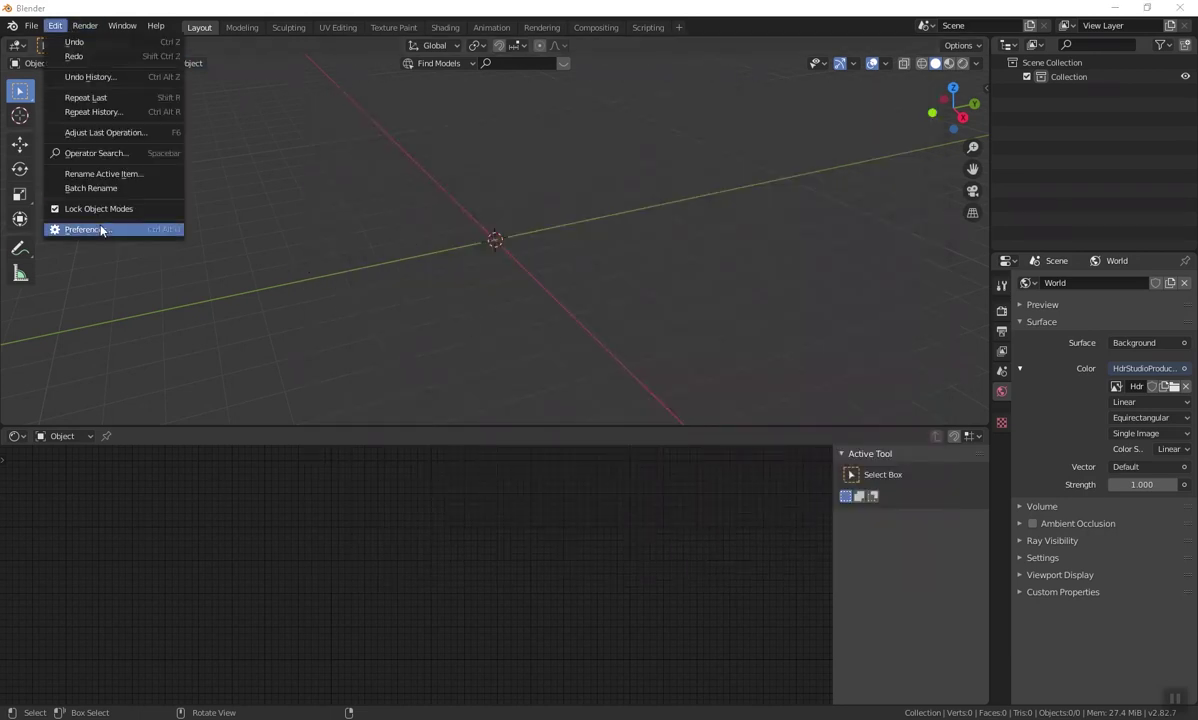
pyautogui.click(100, 230)
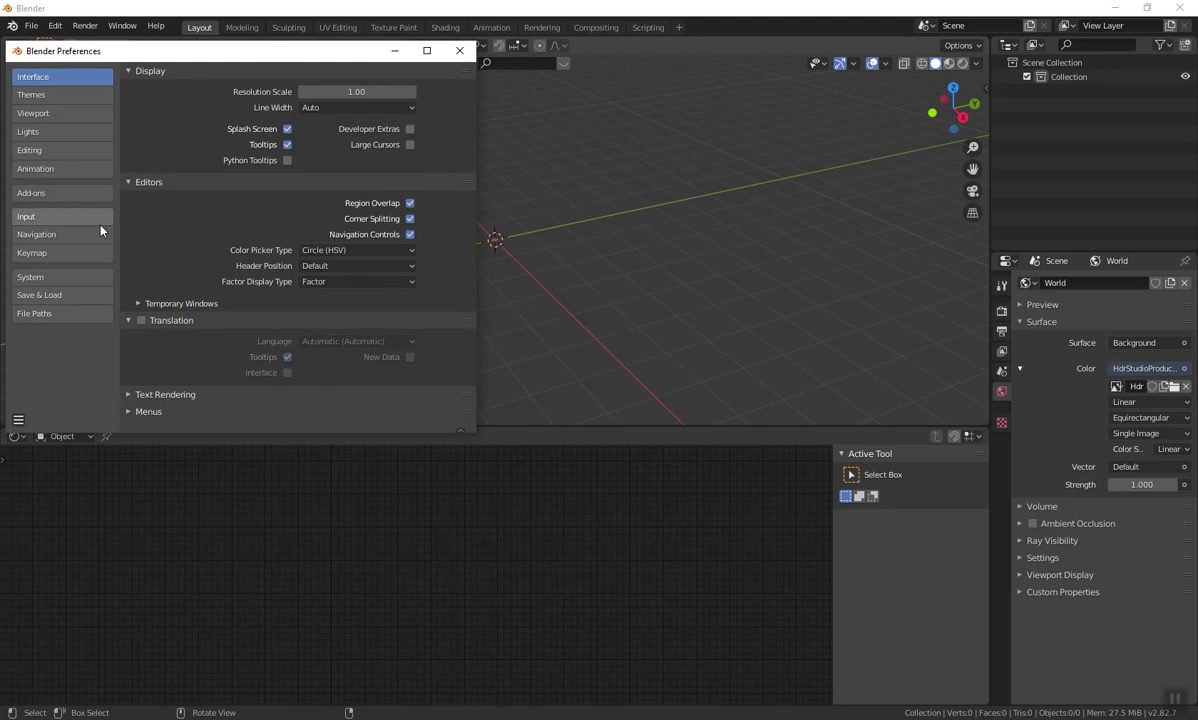
pyautogui.click(30, 194)
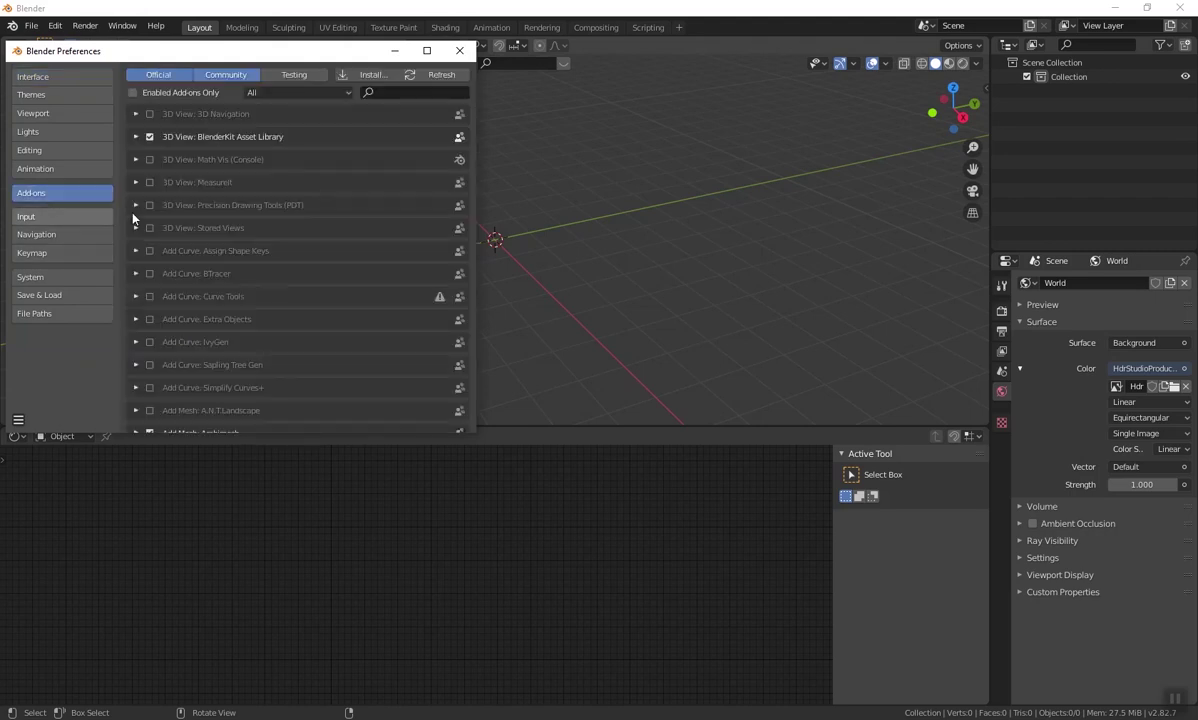
pyautogui.click(365, 78)
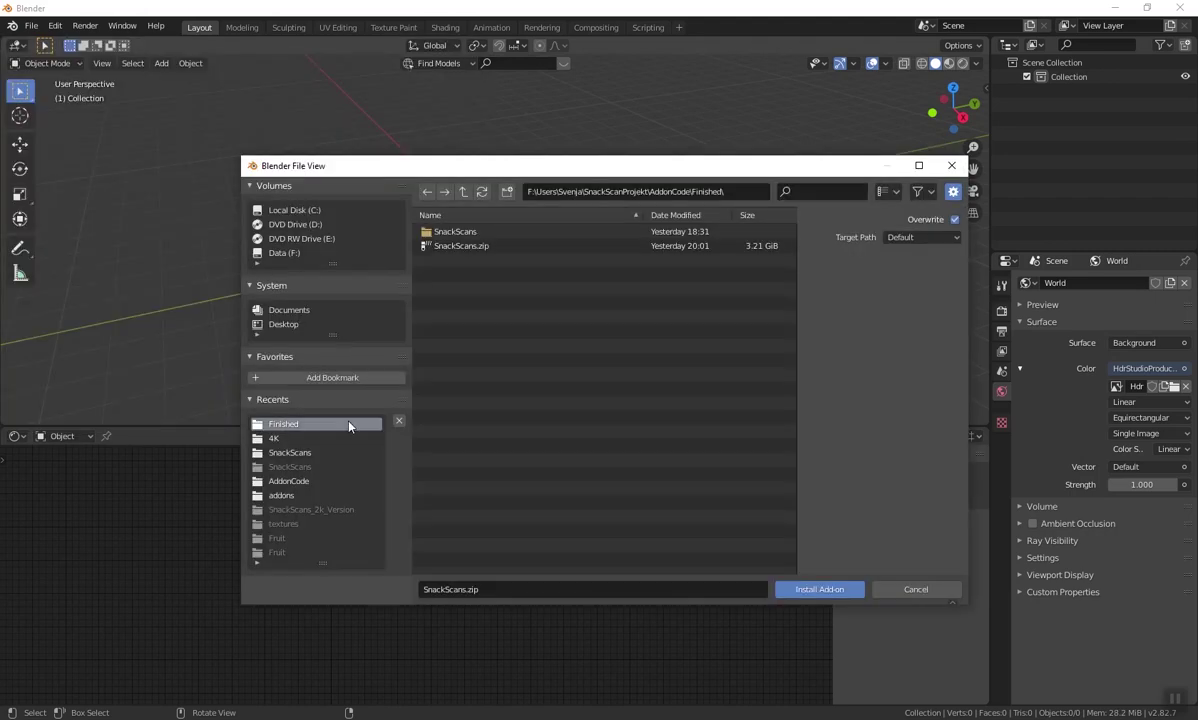
pyautogui.click(486, 248)
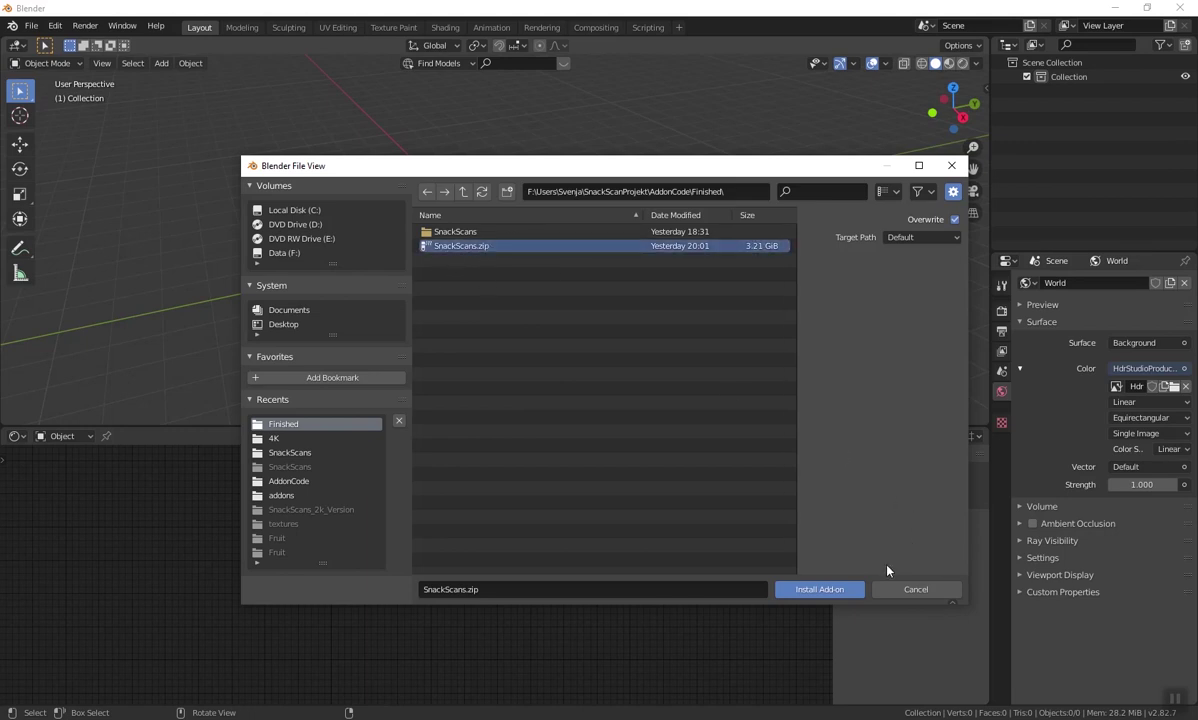
pyautogui.click(846, 594)
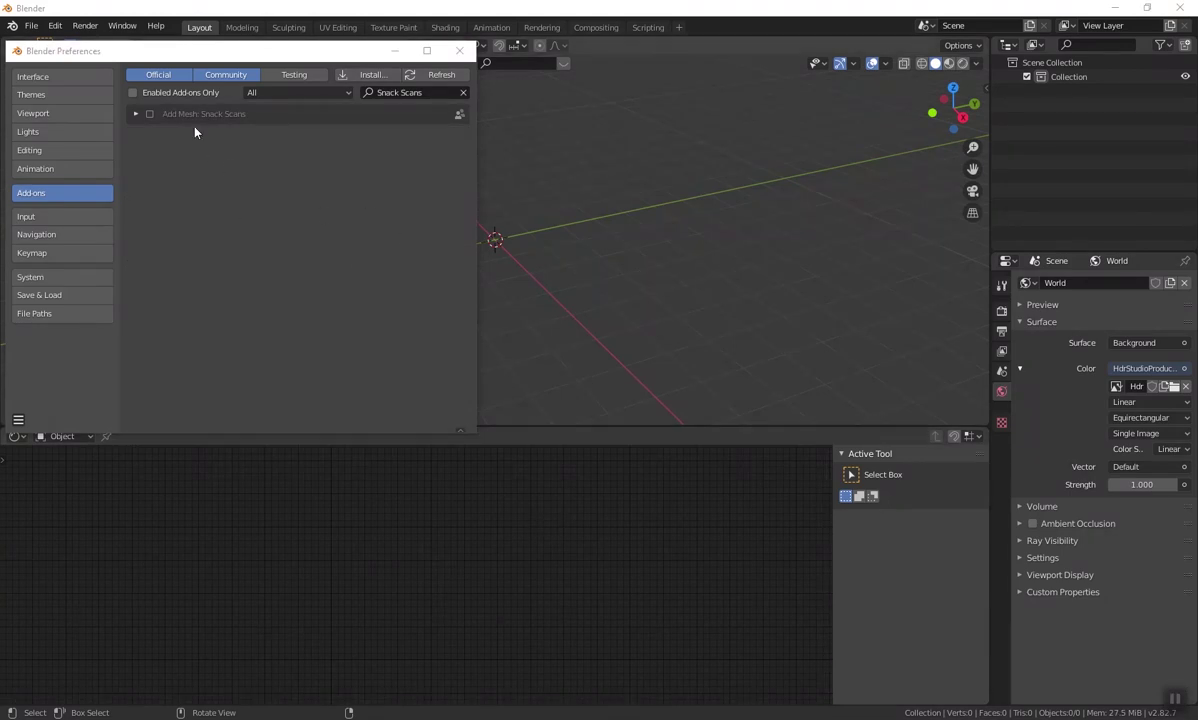
# - Enable Add Mesh: Snack Scans and expand its details to show the installation path preference
pyautogui.click(145, 116)
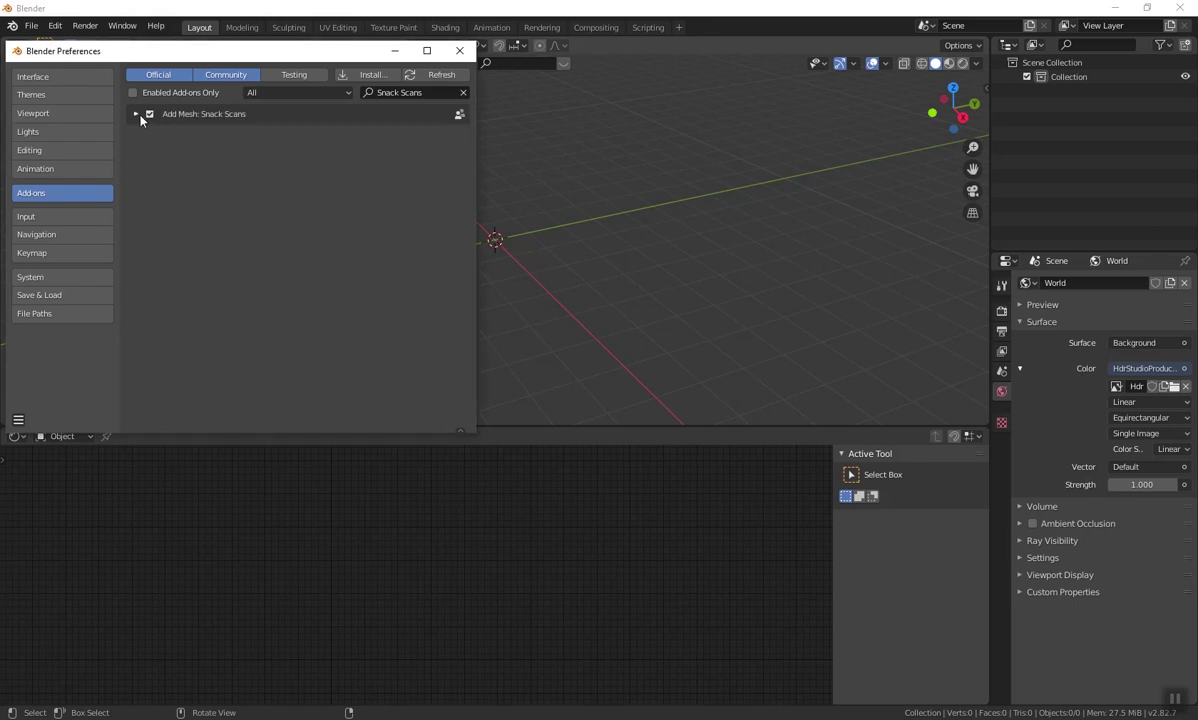
pyautogui.click(137, 115)
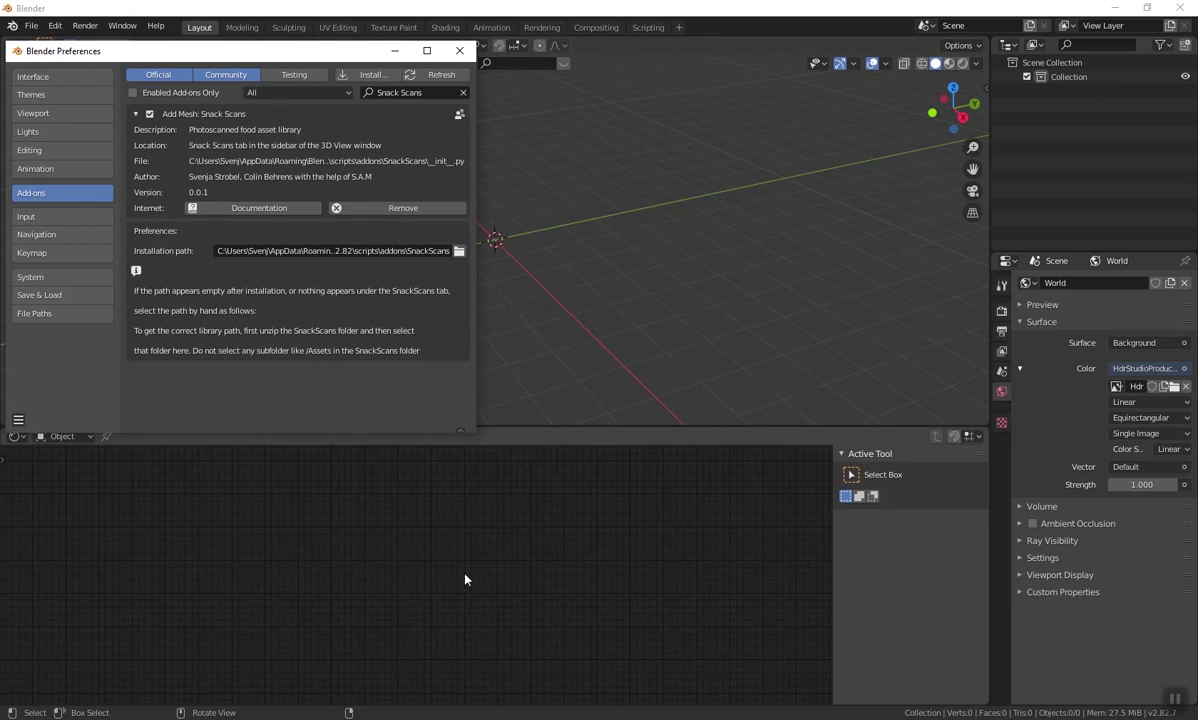
# - Check the SnackScans folder in Explorer, then browse for the add-on's installation path in Blender
pyautogui.hotkey('alt', 'Tab')
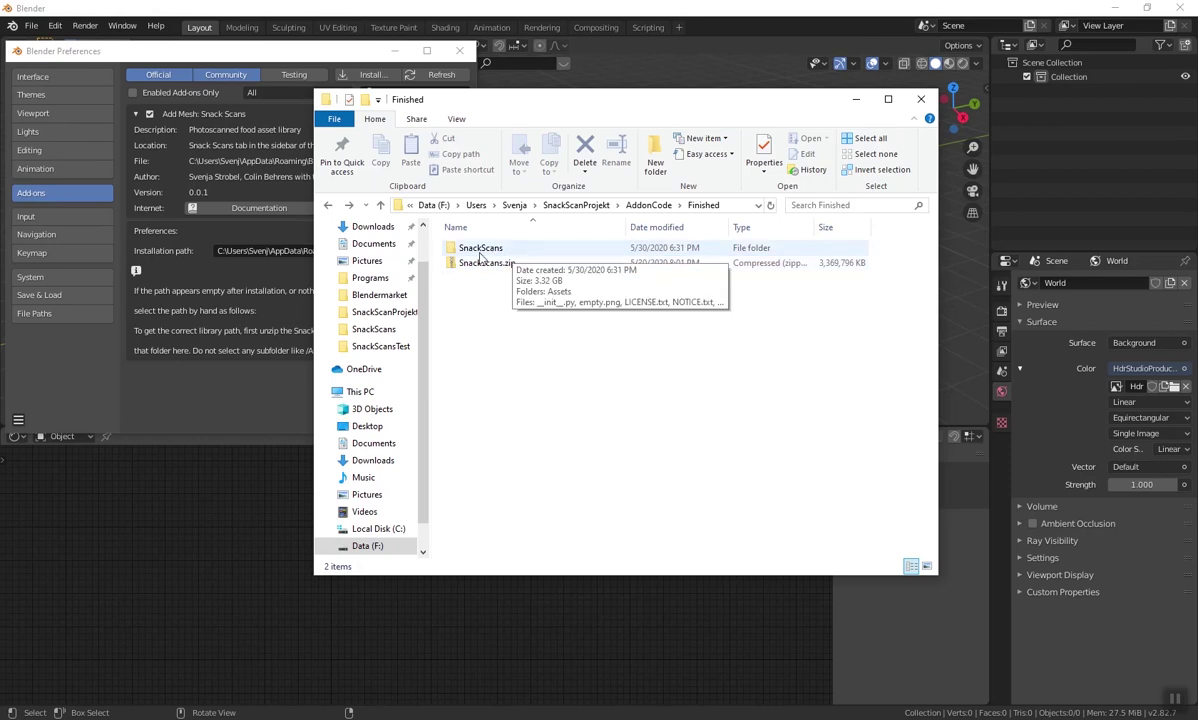
pyautogui.click(267, 289)
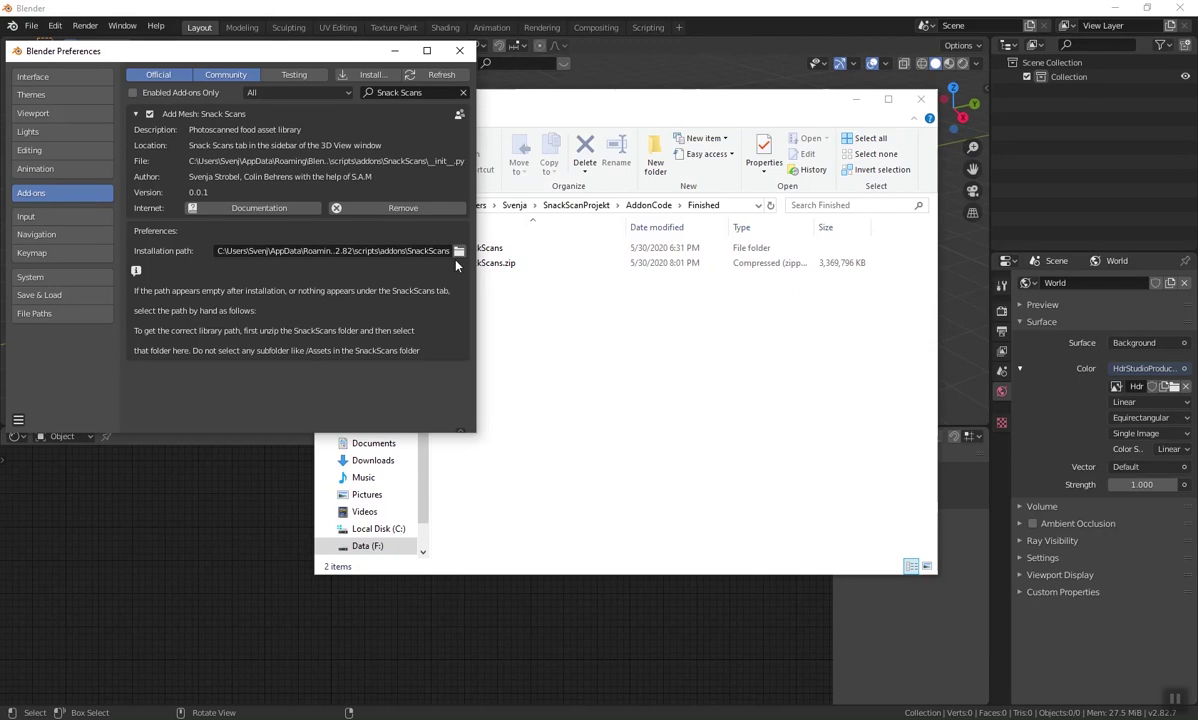
pyautogui.click(459, 251)
# - Point the Snack Scans installation path to the Finished\SnackScans folder
pyautogui.click(293, 425)
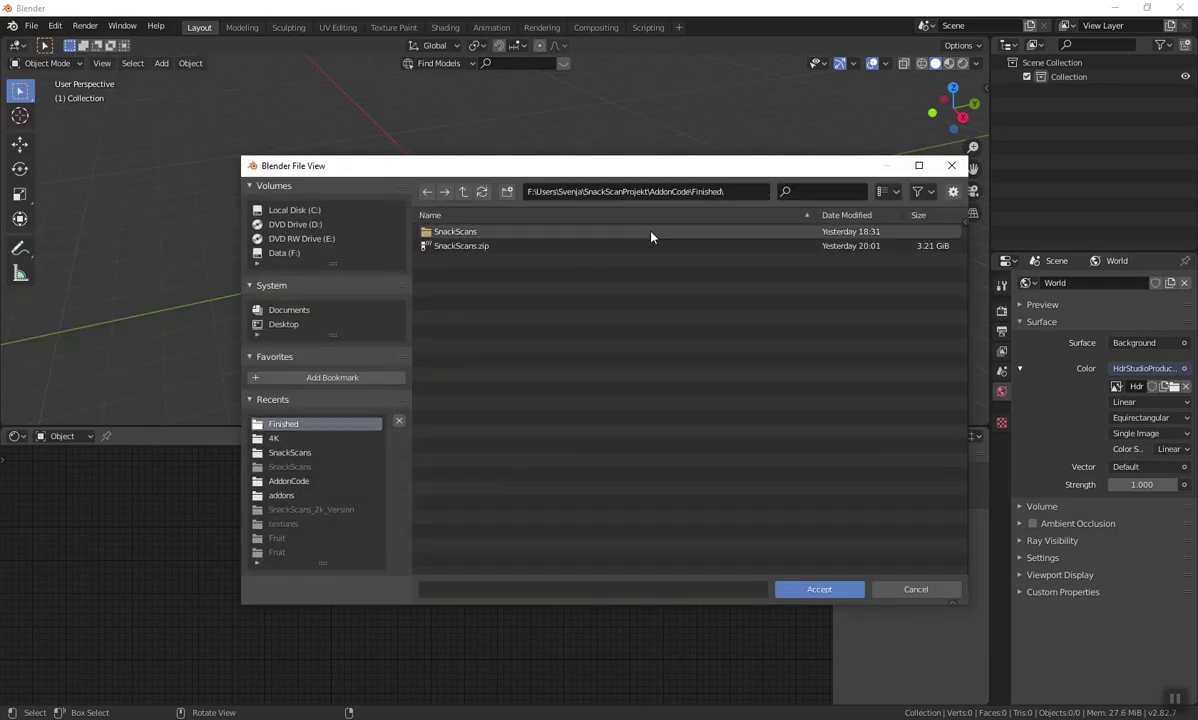
pyautogui.doubleClick(468, 233)
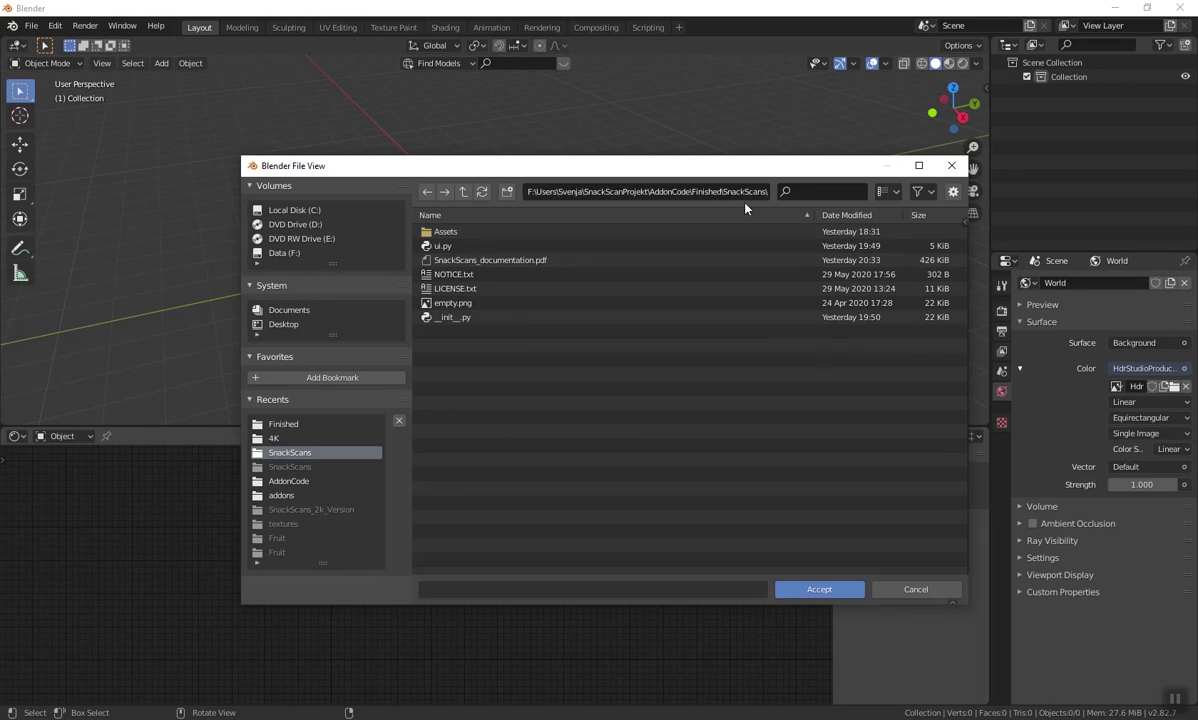
pyautogui.click(819, 589)
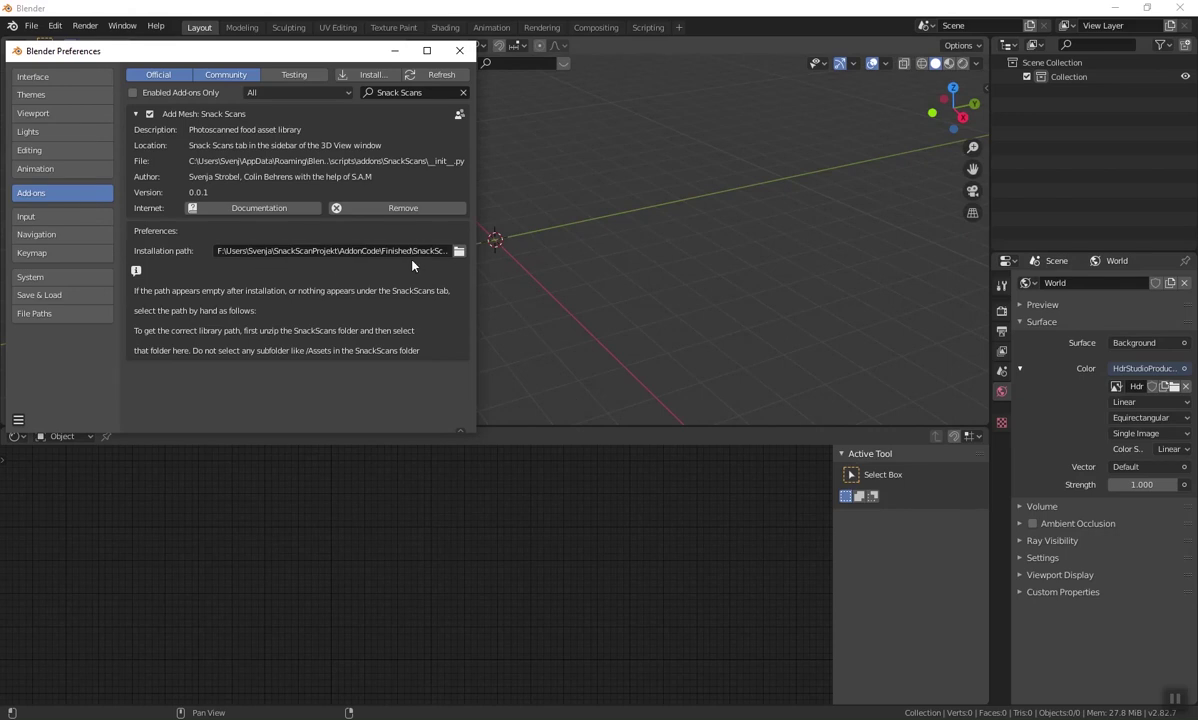
pyautogui.click(19, 420)
# - Save and close the preferences, then show the Snack Scans tab in the viewport sidebar
pyautogui.click(59, 382)
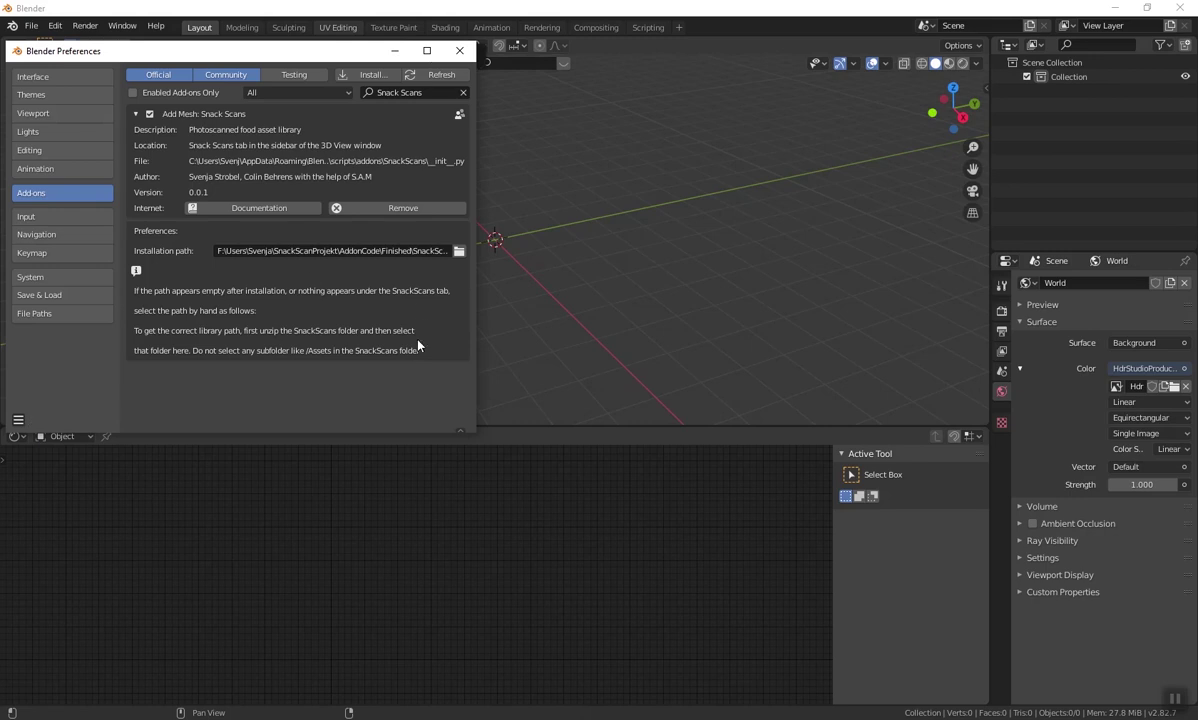
pyautogui.click(459, 50)
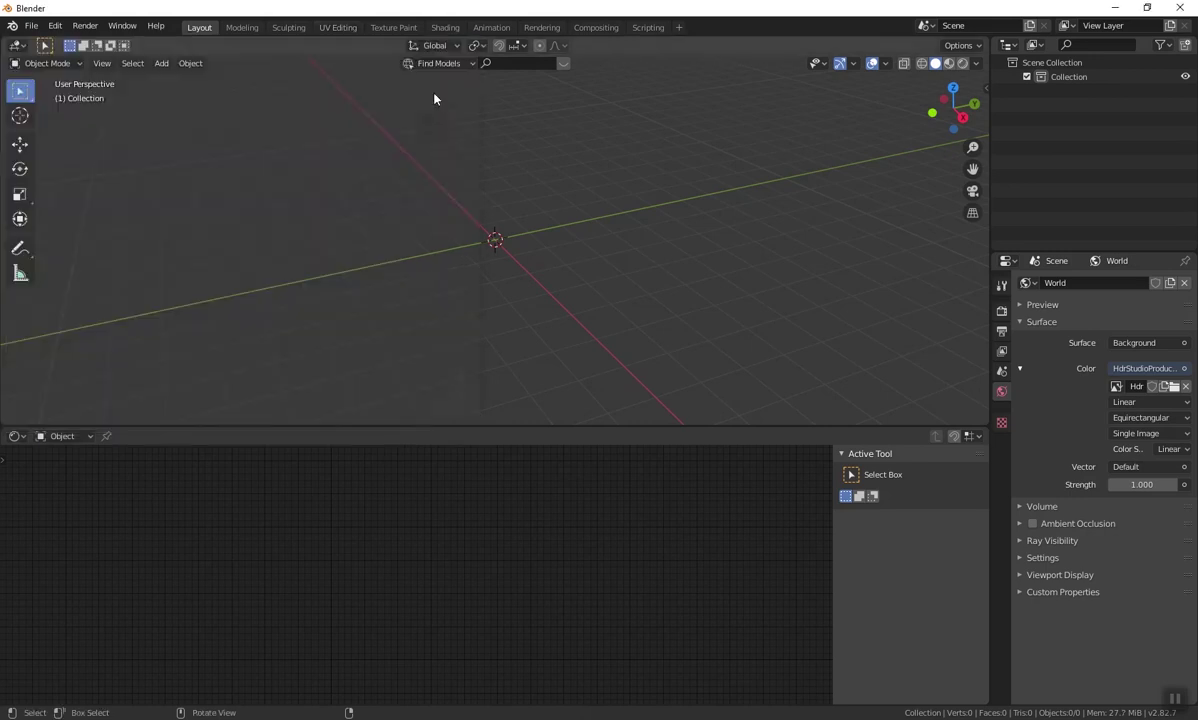
pyautogui.click(987, 88)
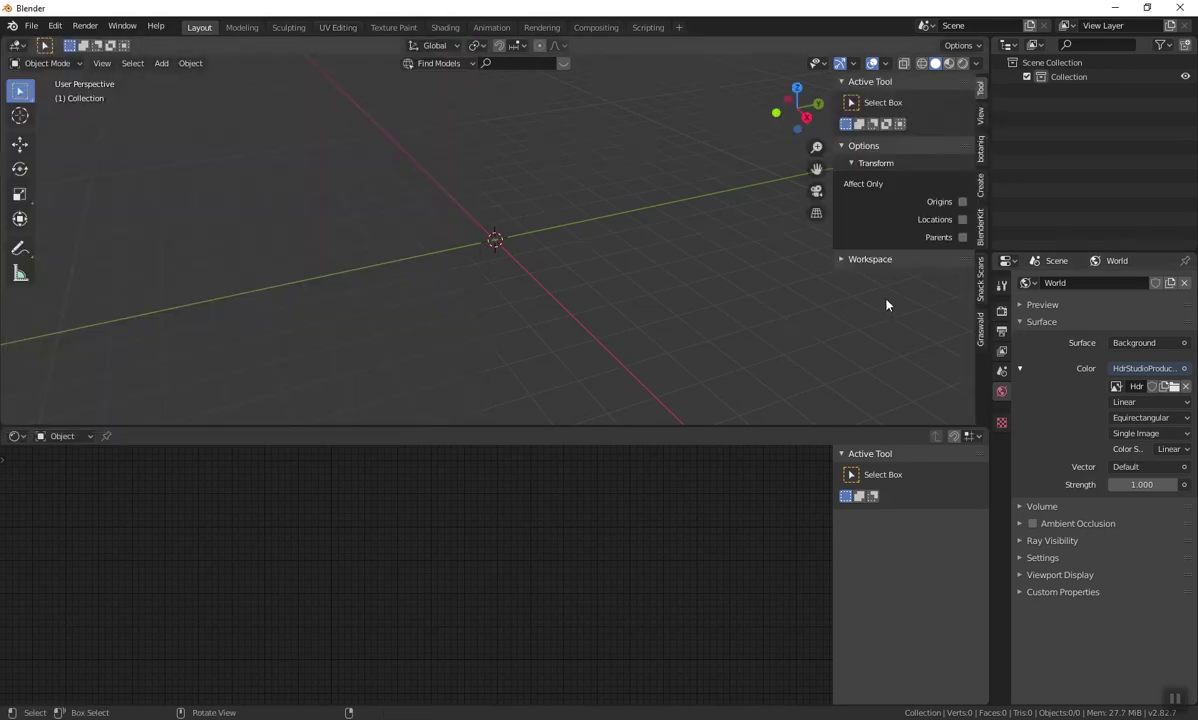
pyautogui.click(981, 279)
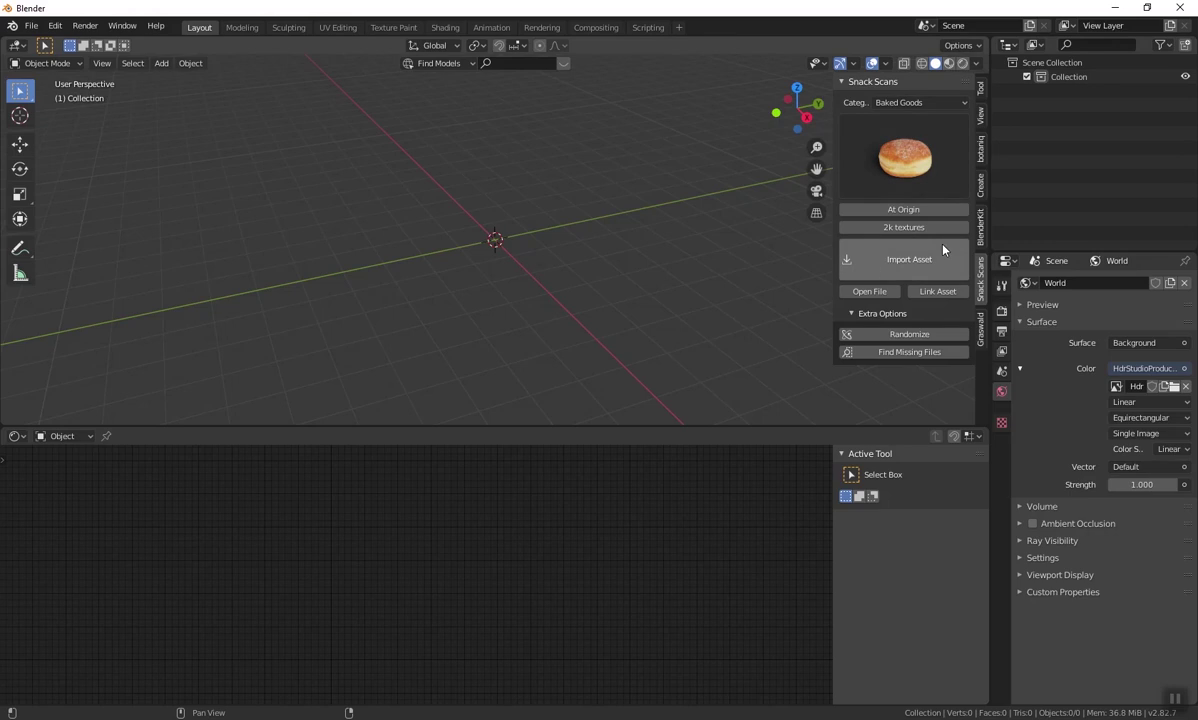
# - Switch the Snack Scans category to Fruit, pick Pineapple, and import it into the scene
pyautogui.click(908, 102)
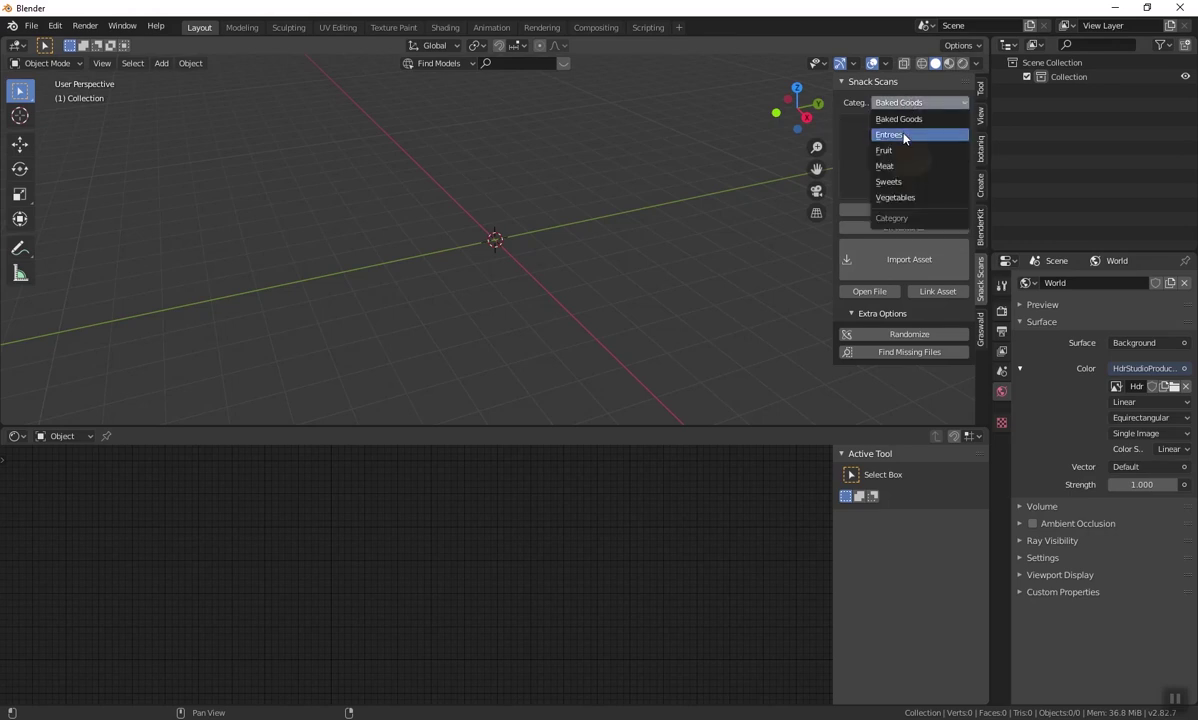
pyautogui.click(904, 134)
pyautogui.click(906, 103)
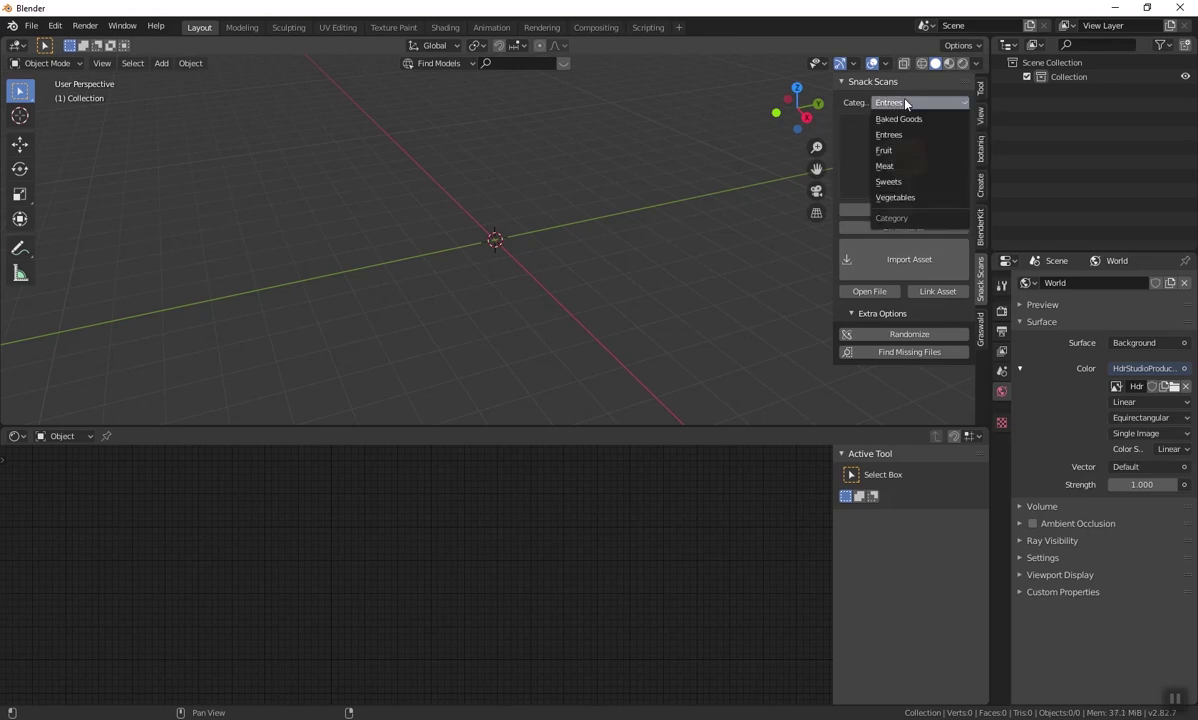
pyautogui.click(911, 167)
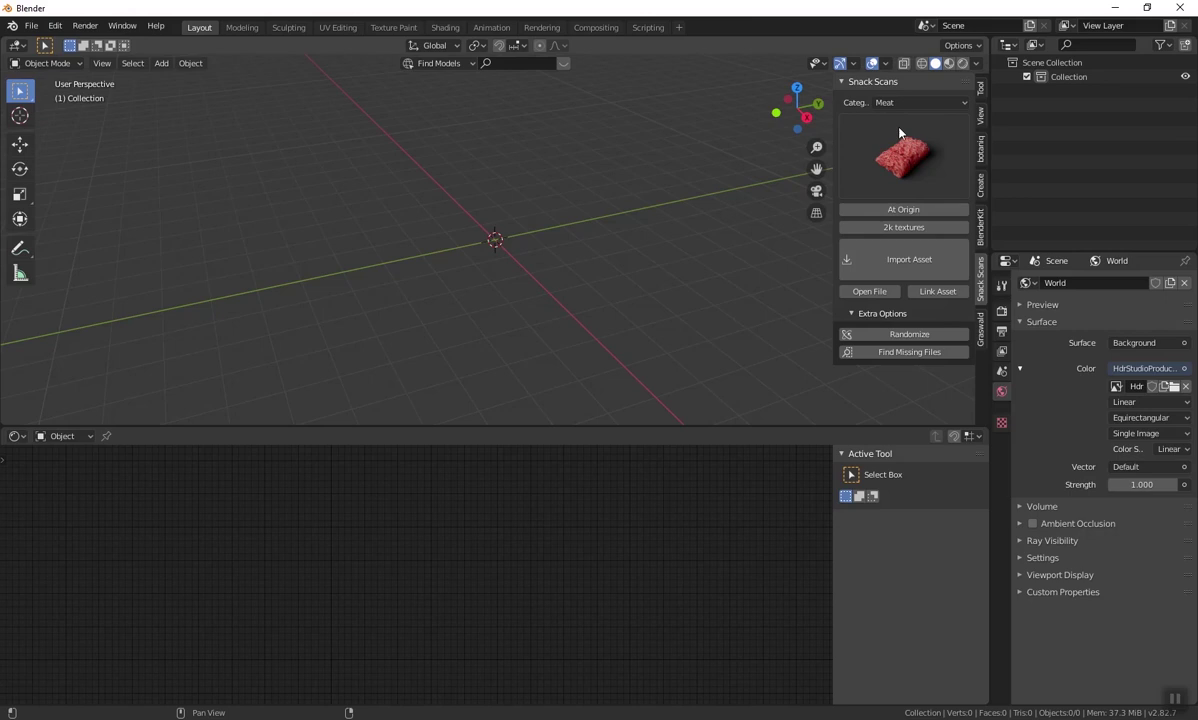
pyautogui.click(904, 102)
pyautogui.click(905, 158)
pyautogui.click(866, 140)
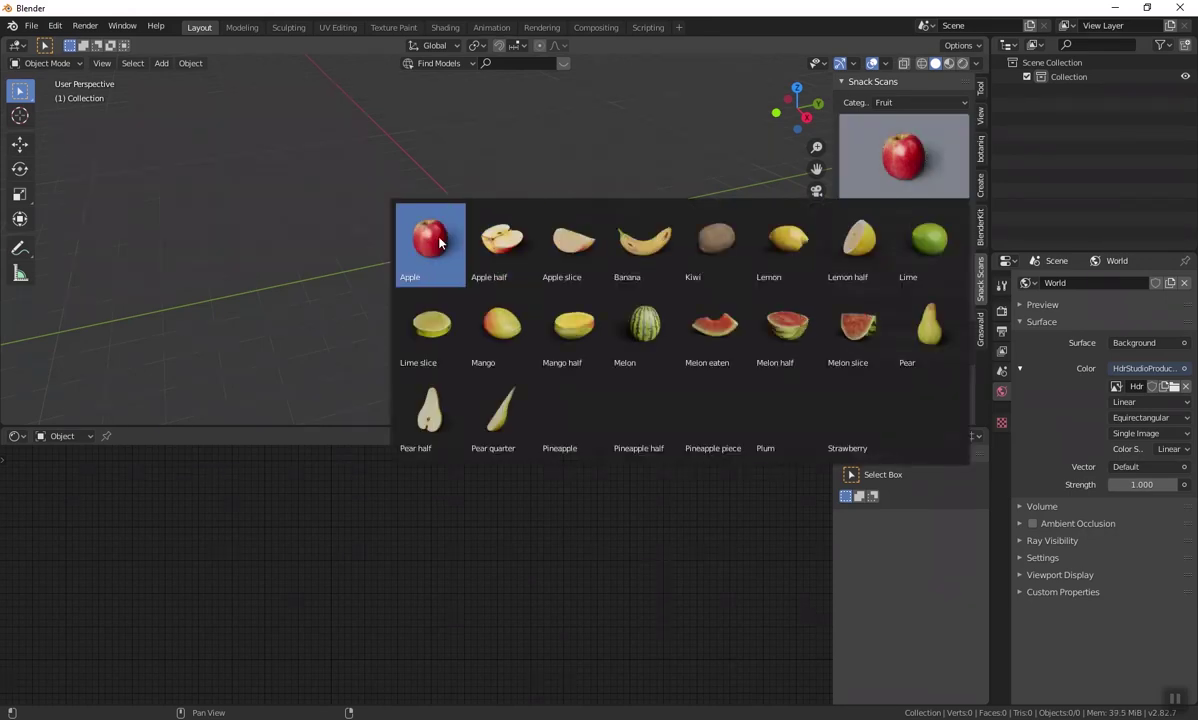
pyautogui.click(582, 410)
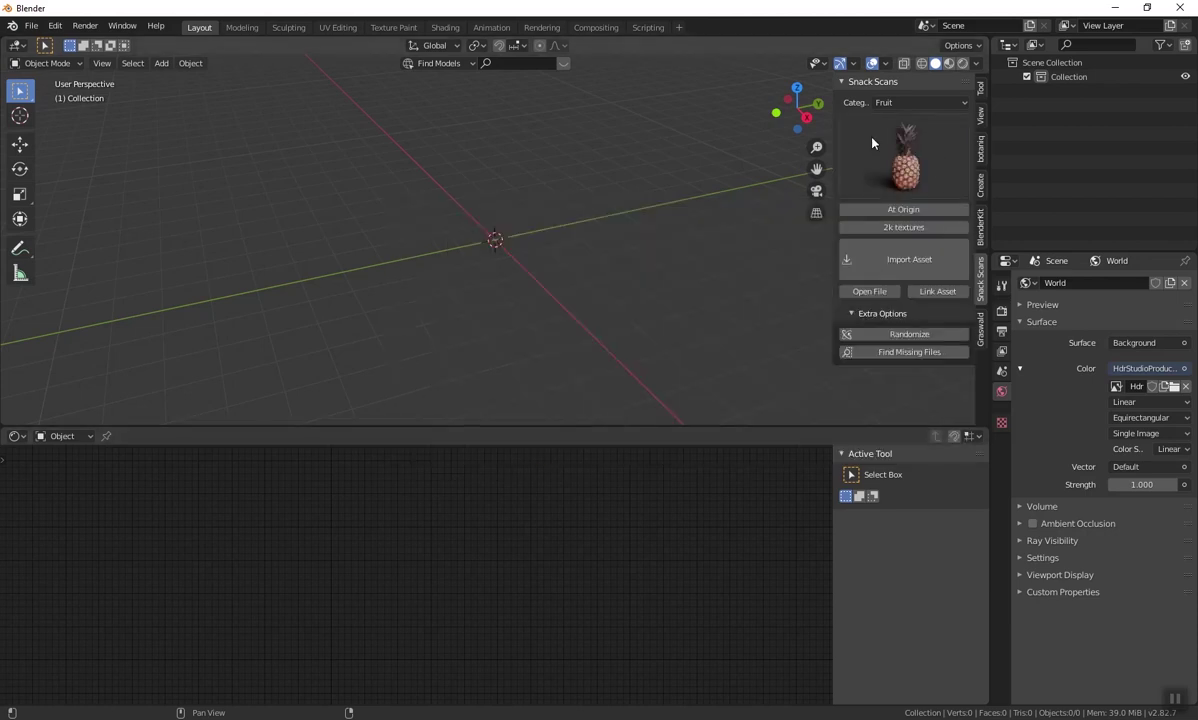
pyautogui.click(940, 272)
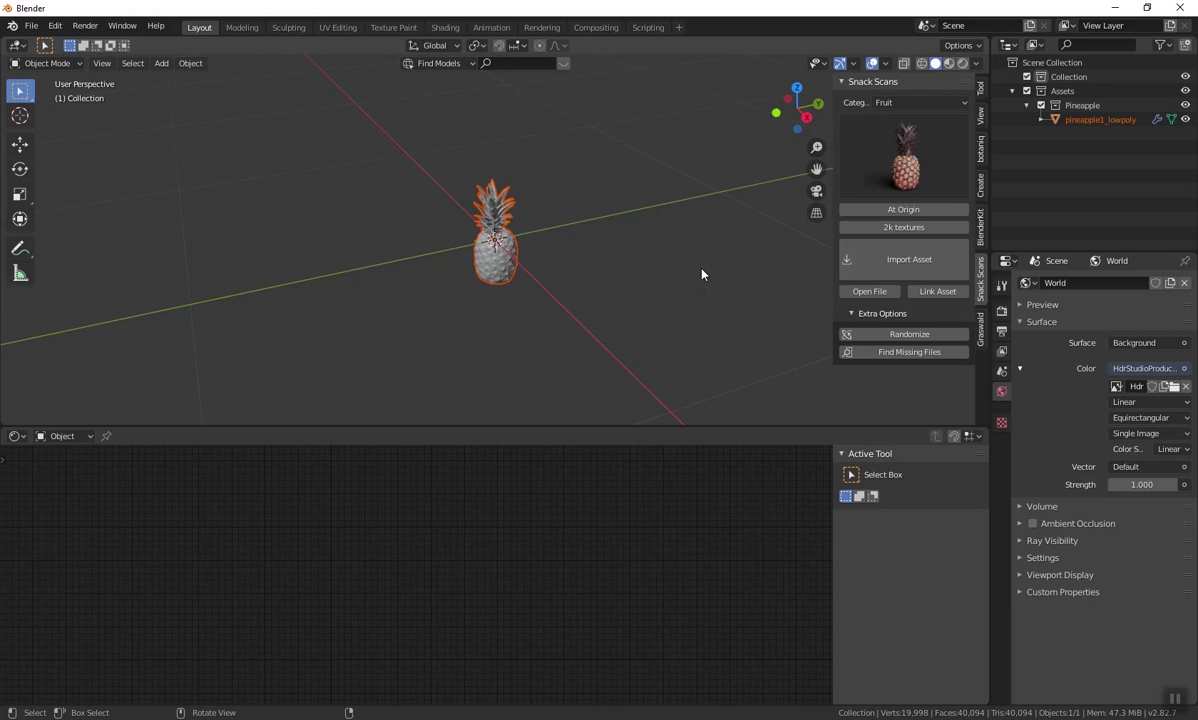
pyautogui.moveTo(695, 270); pyautogui.dragTo(580, 262, button='middle')
pyautogui.moveTo(638, 290); pyautogui.dragTo(552, 281, button='middle')
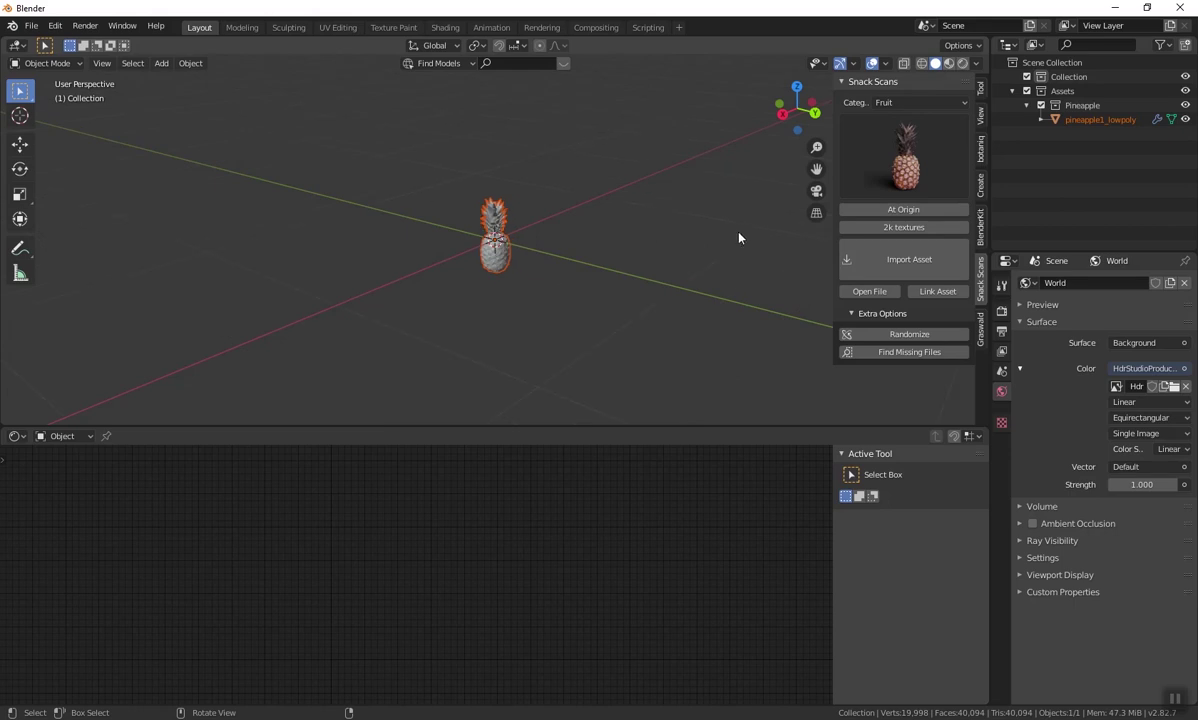
pyautogui.moveTo(505, 313); pyautogui.dragTo(640, 333, button='middle')
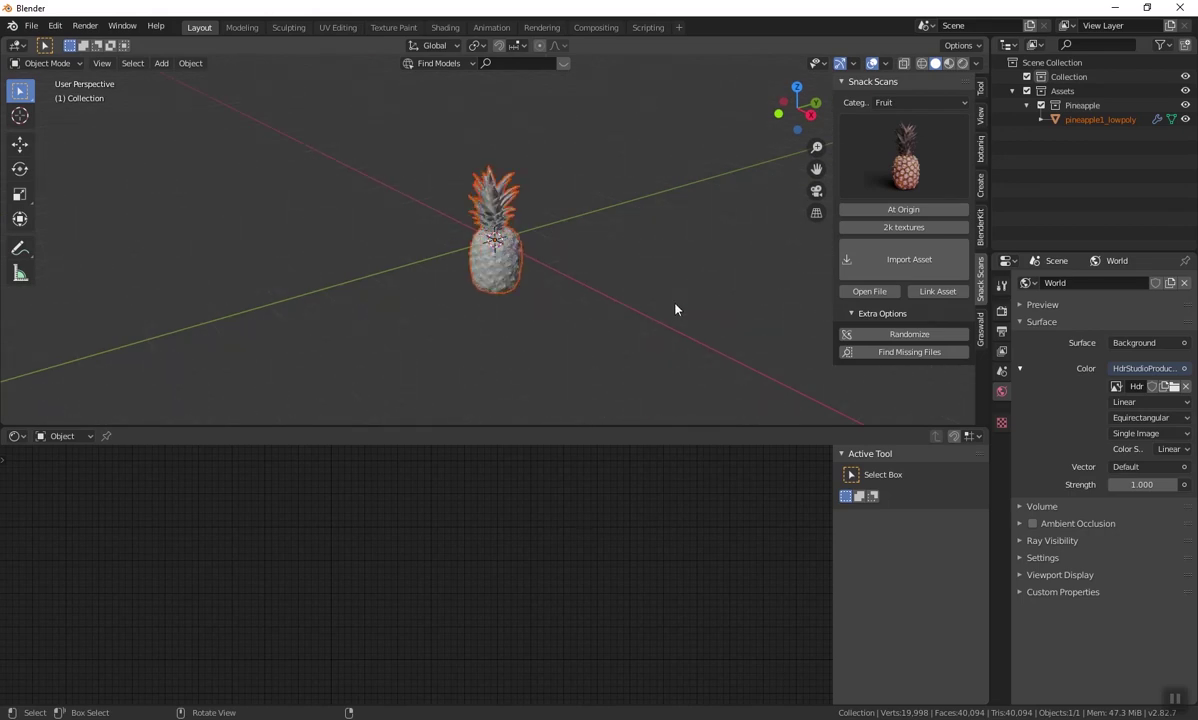
pyautogui.moveTo(675, 310); pyautogui.dragTo(522, 270, button='middle')
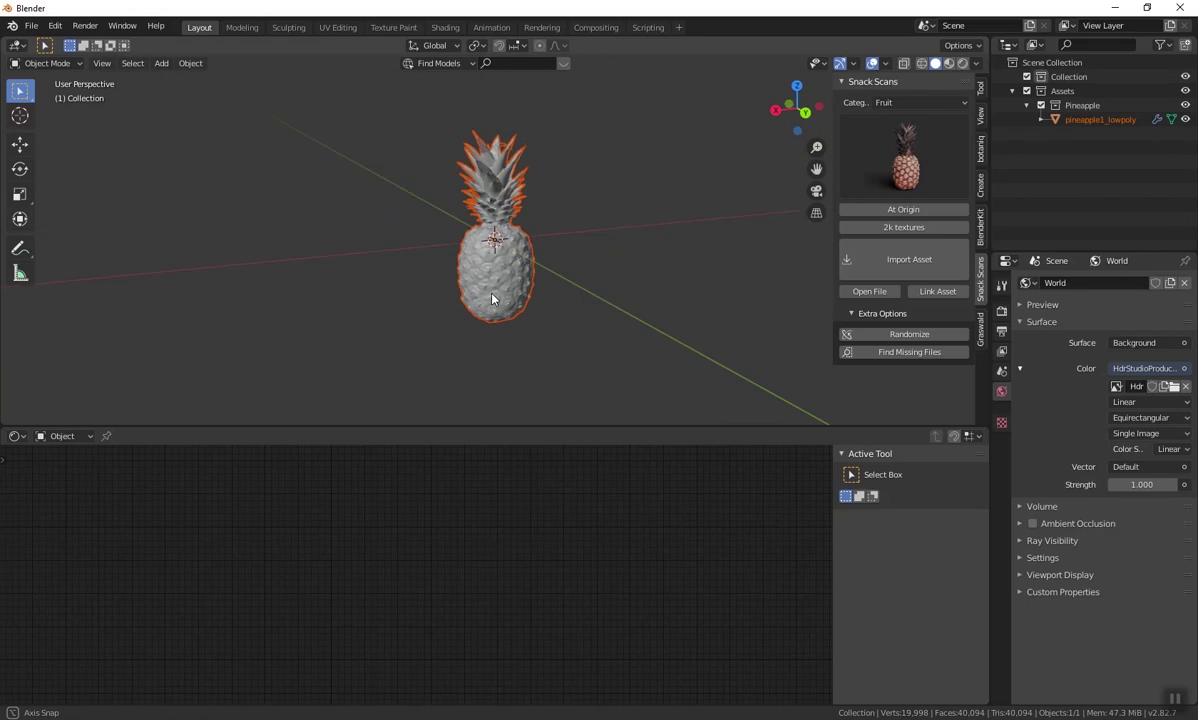
pyautogui.moveTo(492, 298); pyautogui.dragTo(575, 267, button='middle')
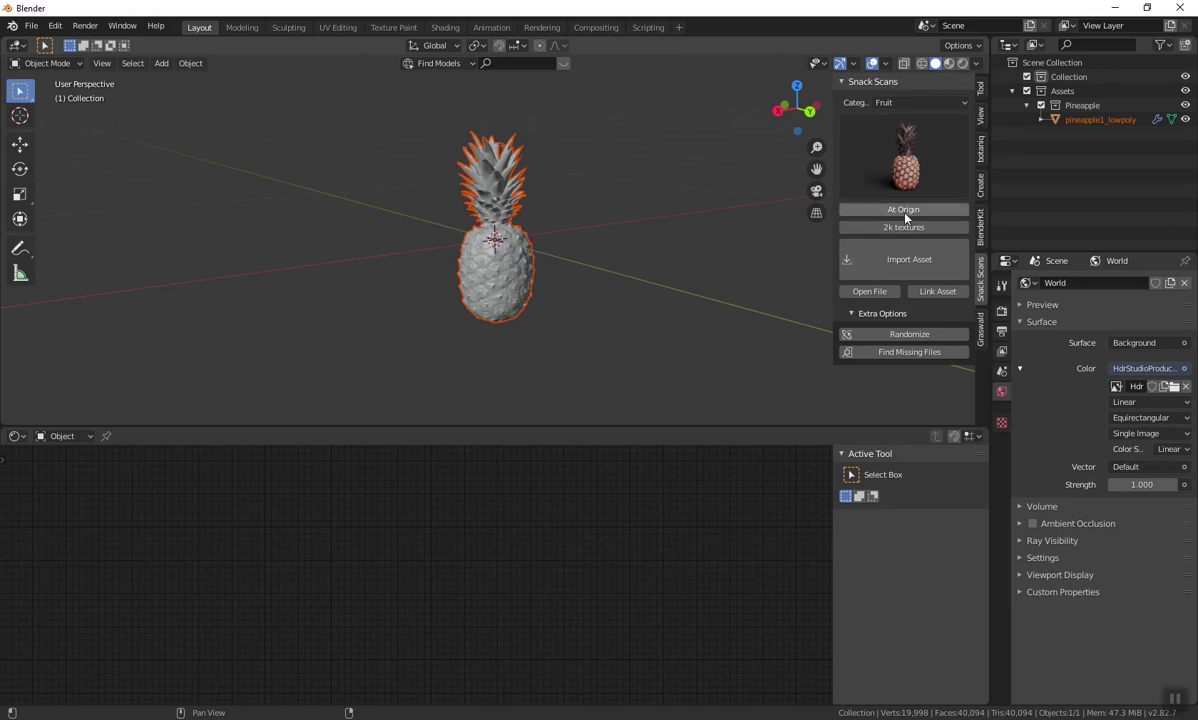
# - Set Snack Scans placement to At Cursor and texture resolution from 2k to 4k
pyautogui.click(905, 211)
pyautogui.click(874, 217)
pyautogui.click(908, 214)
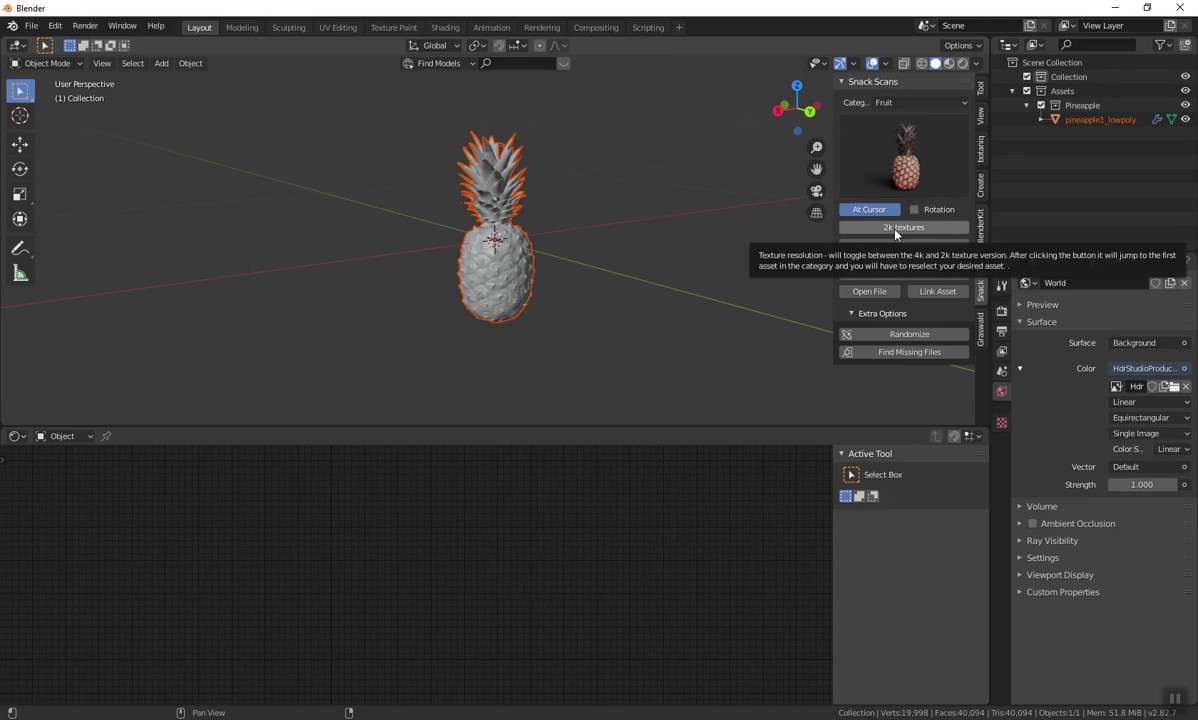
pyautogui.click(896, 230)
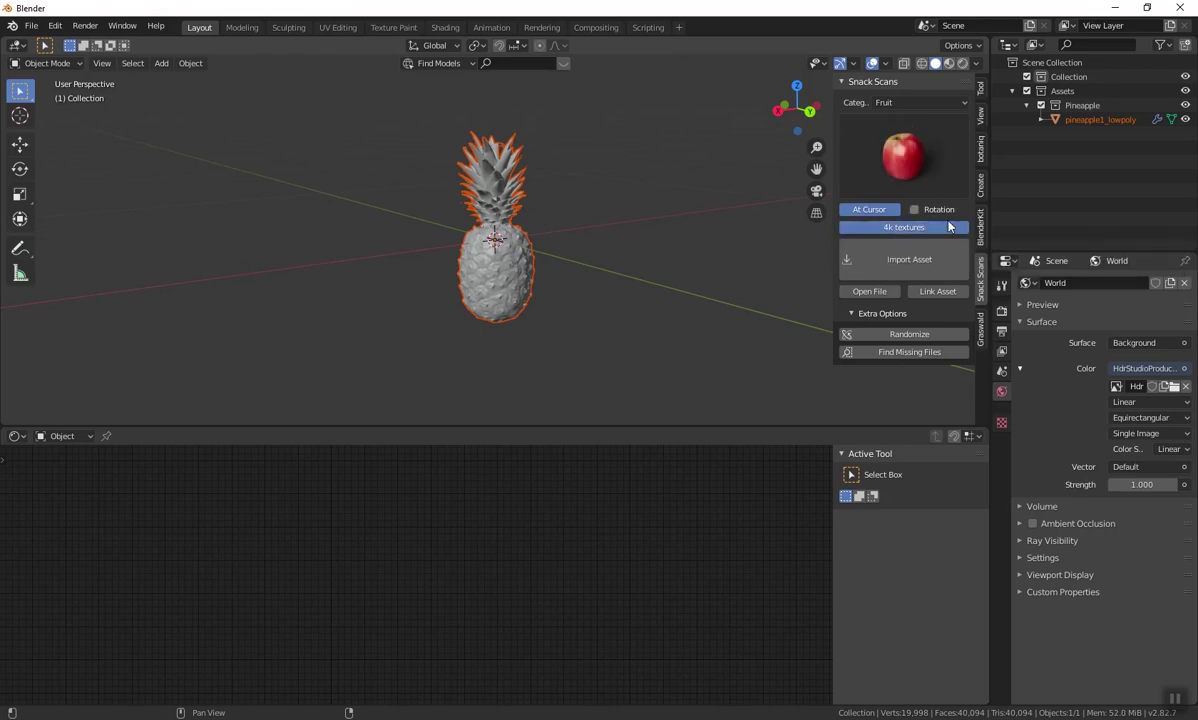
# - Pick Pineapple again from the Snack Scans fruit preview grid
pyautogui.click(930, 166)
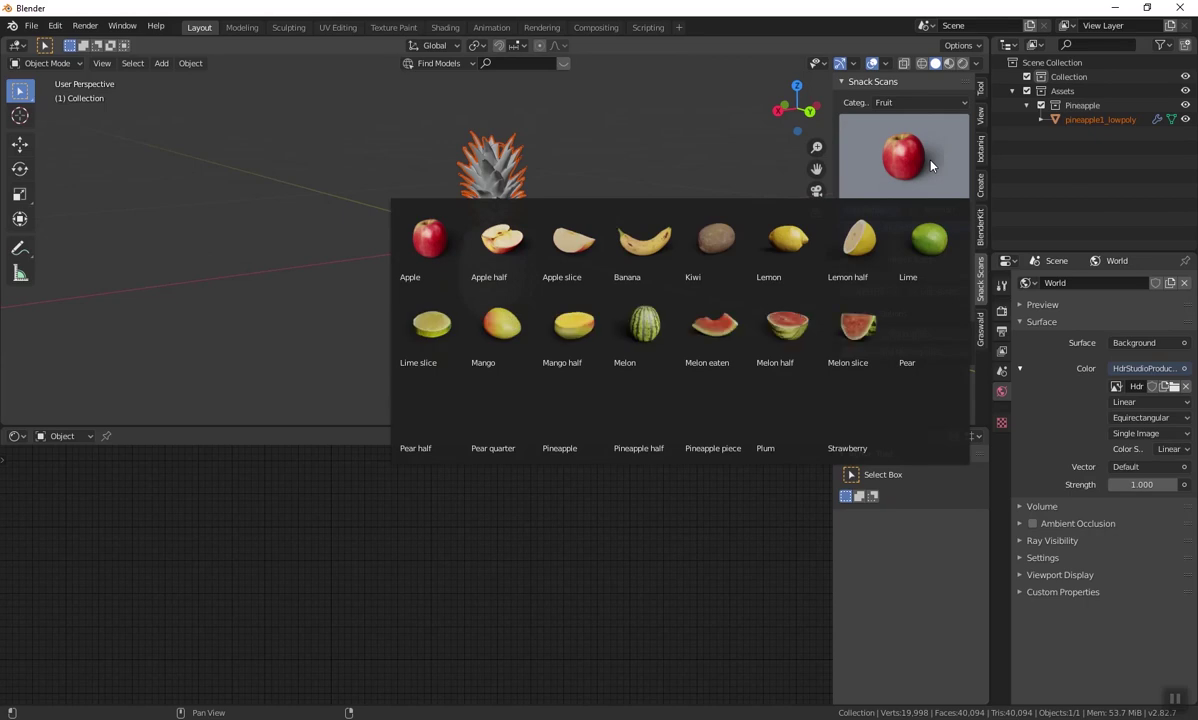
pyautogui.click(576, 424)
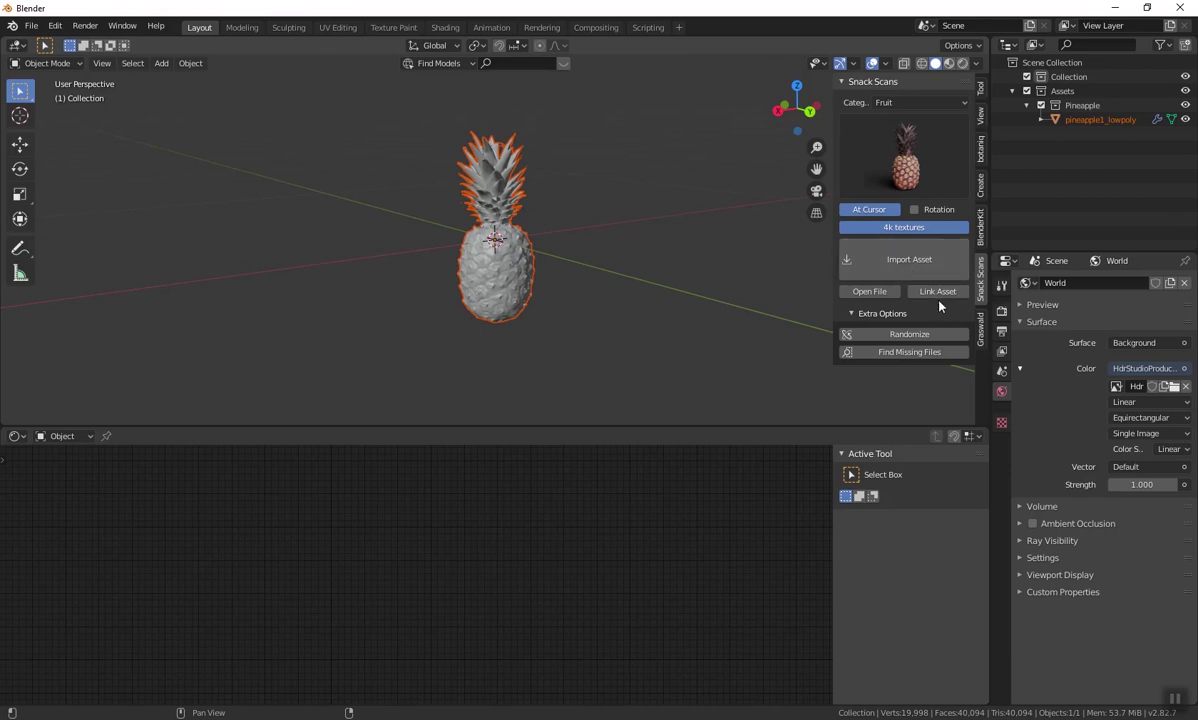
# - Select the pineapple and apply Randomize with Scale and Rotation checked
pyautogui.moveTo(726, 248); pyautogui.dragTo(777, 276, button='middle')
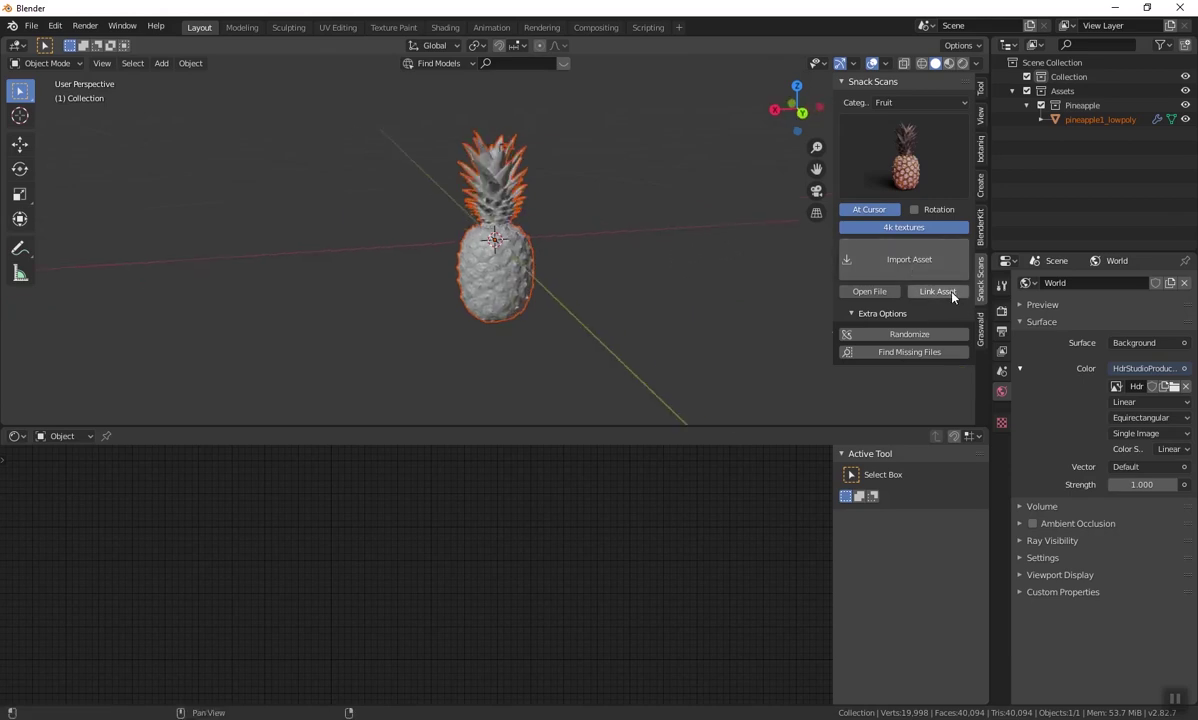
pyautogui.scroll(2, 663, 283)
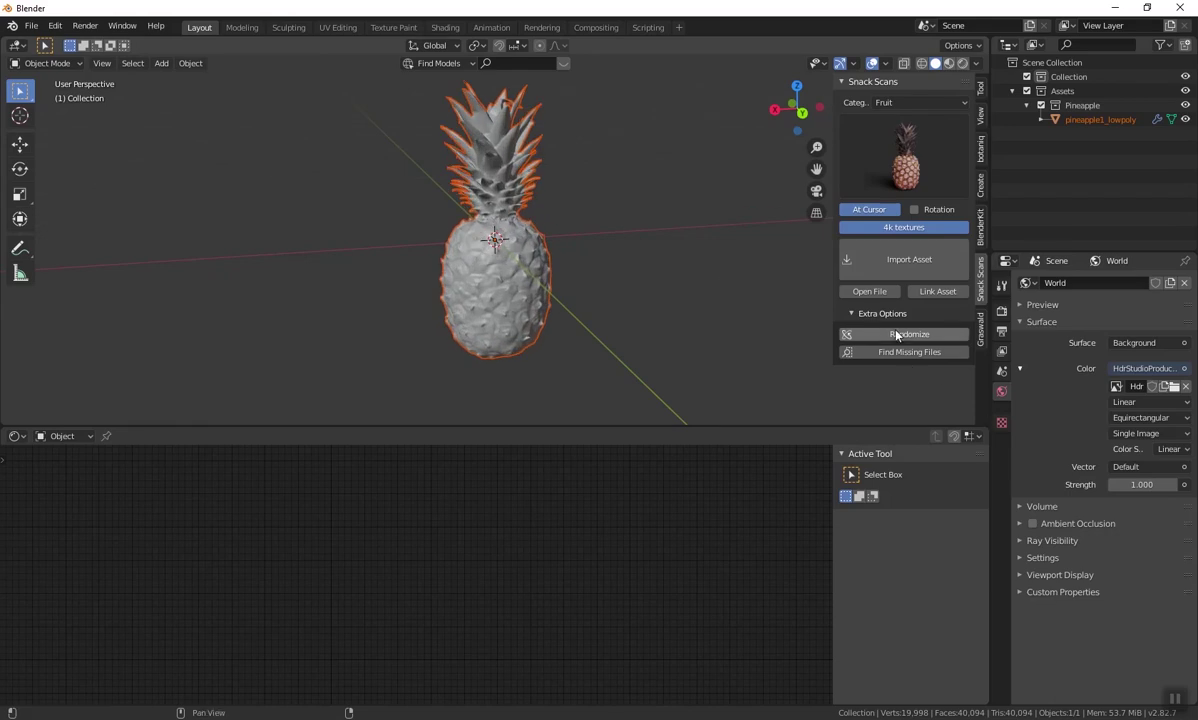
pyautogui.click(517, 303)
pyautogui.moveTo(517, 303); pyautogui.dragTo(802, 331, button='middle')
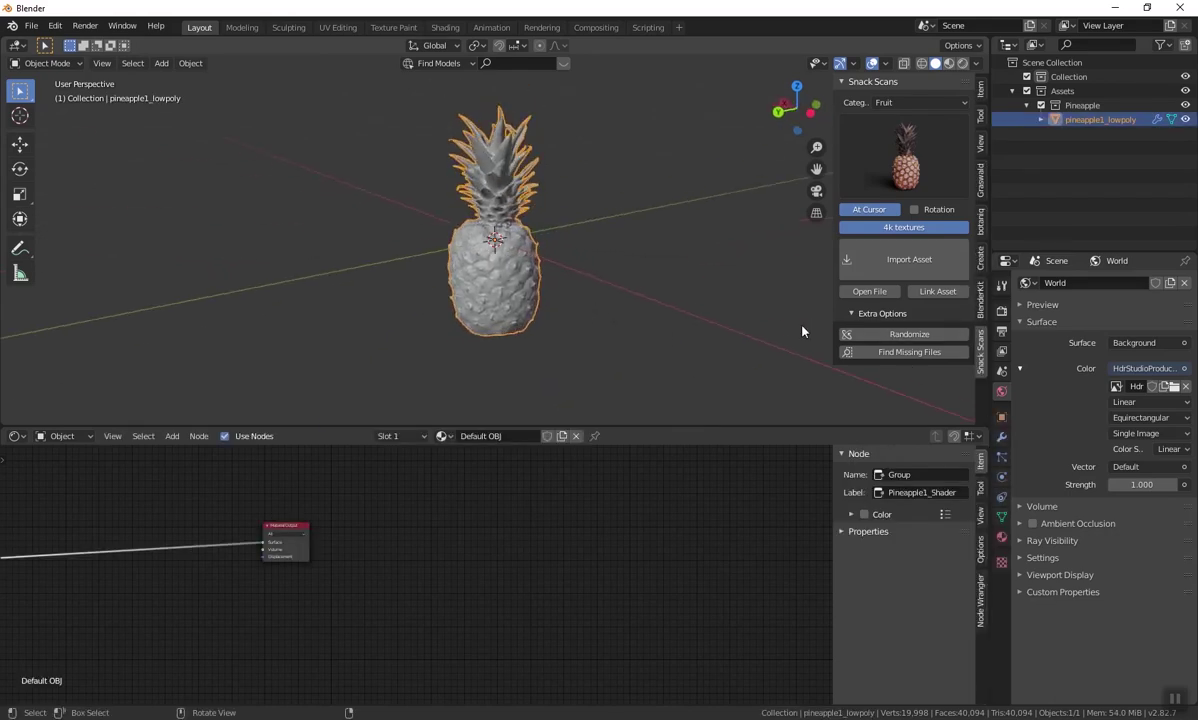
pyautogui.click(899, 338)
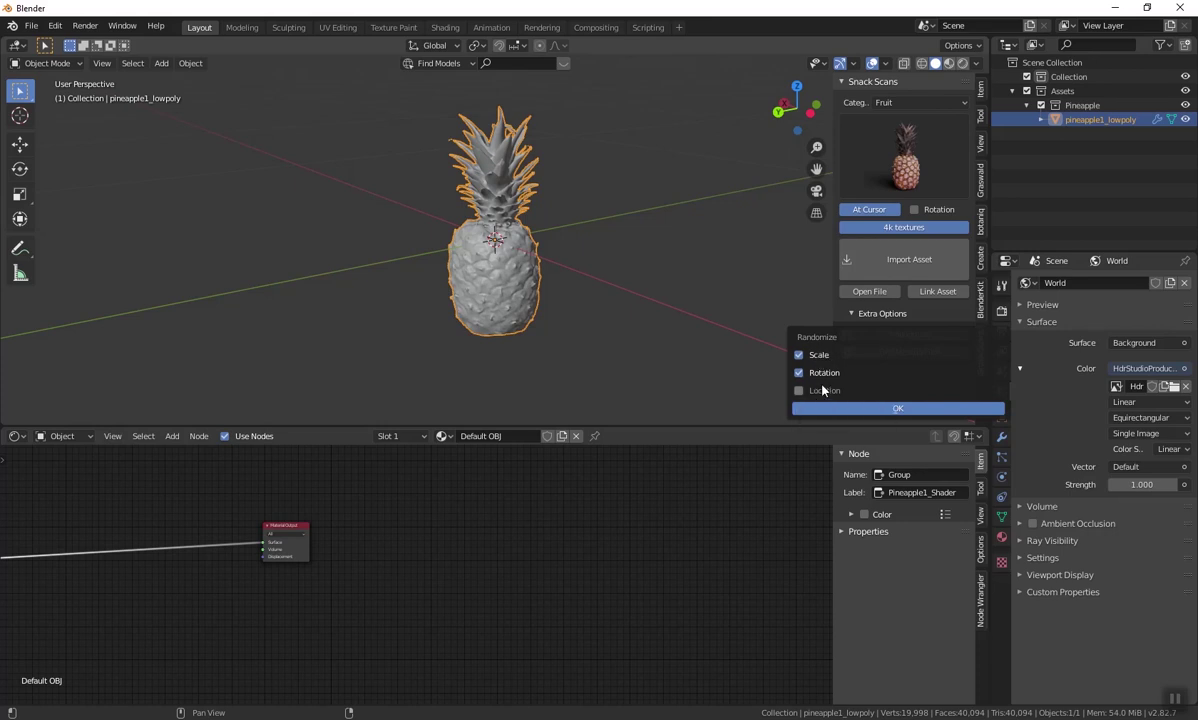
pyautogui.click(827, 409)
# - Switch viewport shading to Material Preview to show the pineapple's scanned texture
pyautogui.moveTo(686, 276); pyautogui.dragTo(523, 268, button='middle')
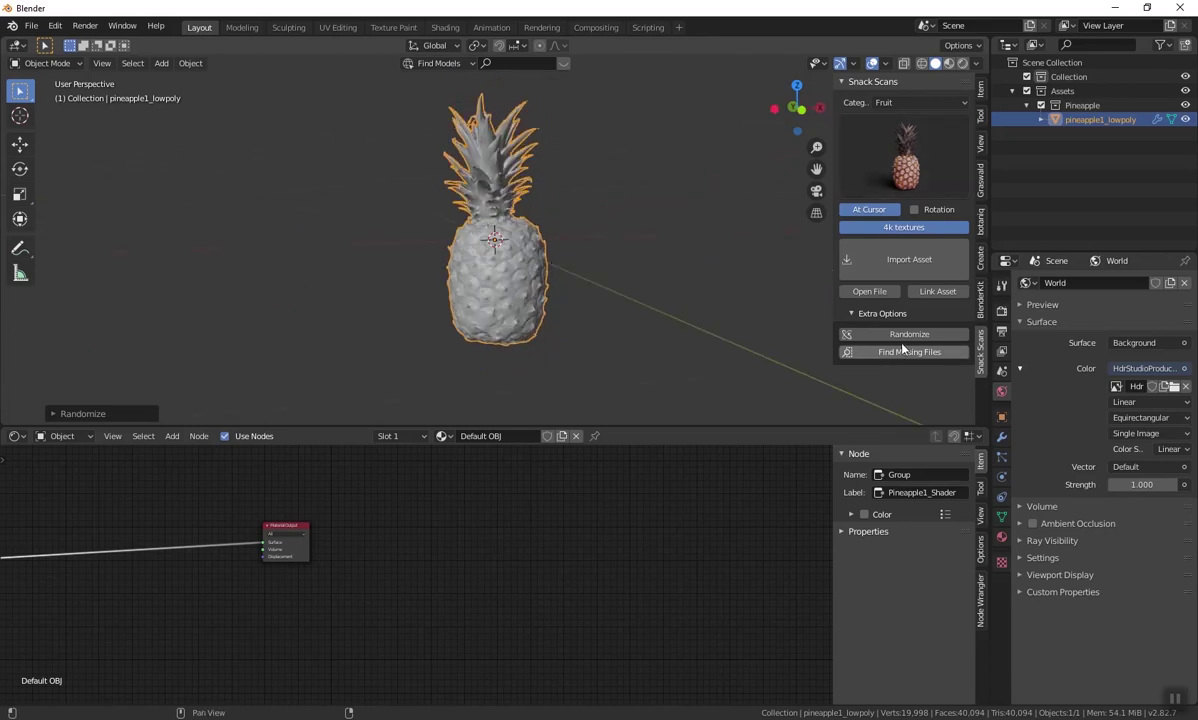
pyautogui.moveTo(679, 302); pyautogui.dragTo(608, 292, button='middle')
pyautogui.click(948, 63)
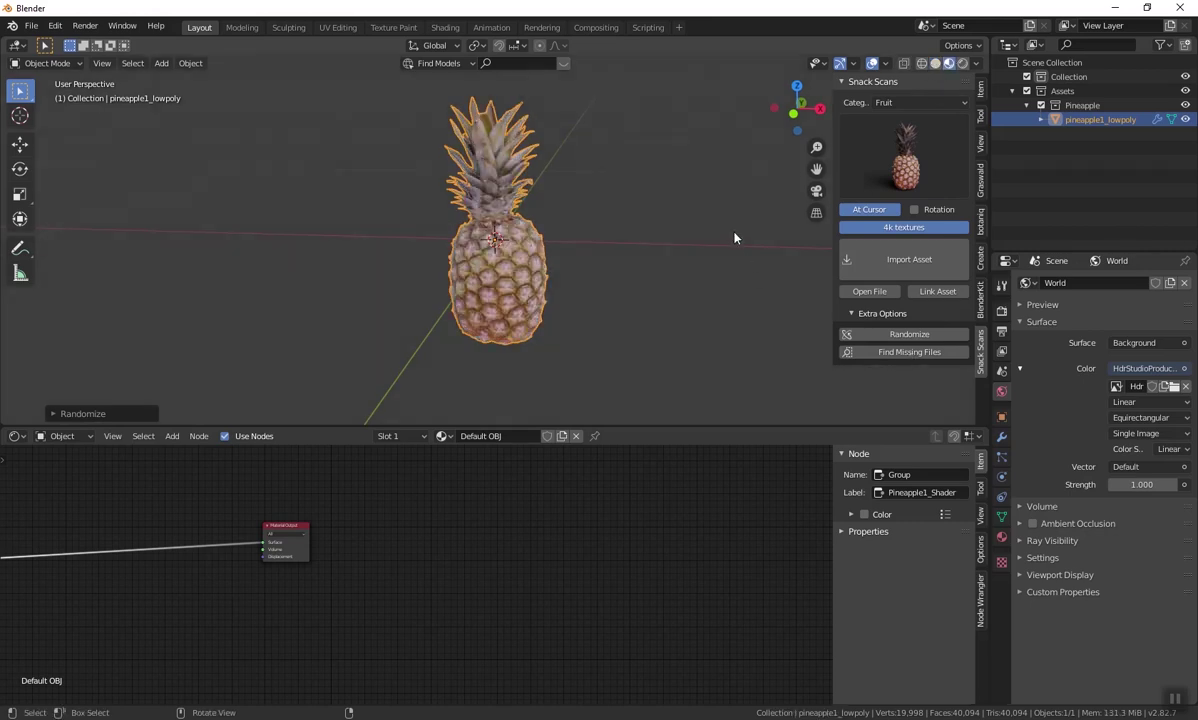
# - Pan and zoom the Shader Editor onto the Pineapple1_Shader group node
pyautogui.moveTo(703, 241); pyautogui.dragTo(752, 319, button='middle')
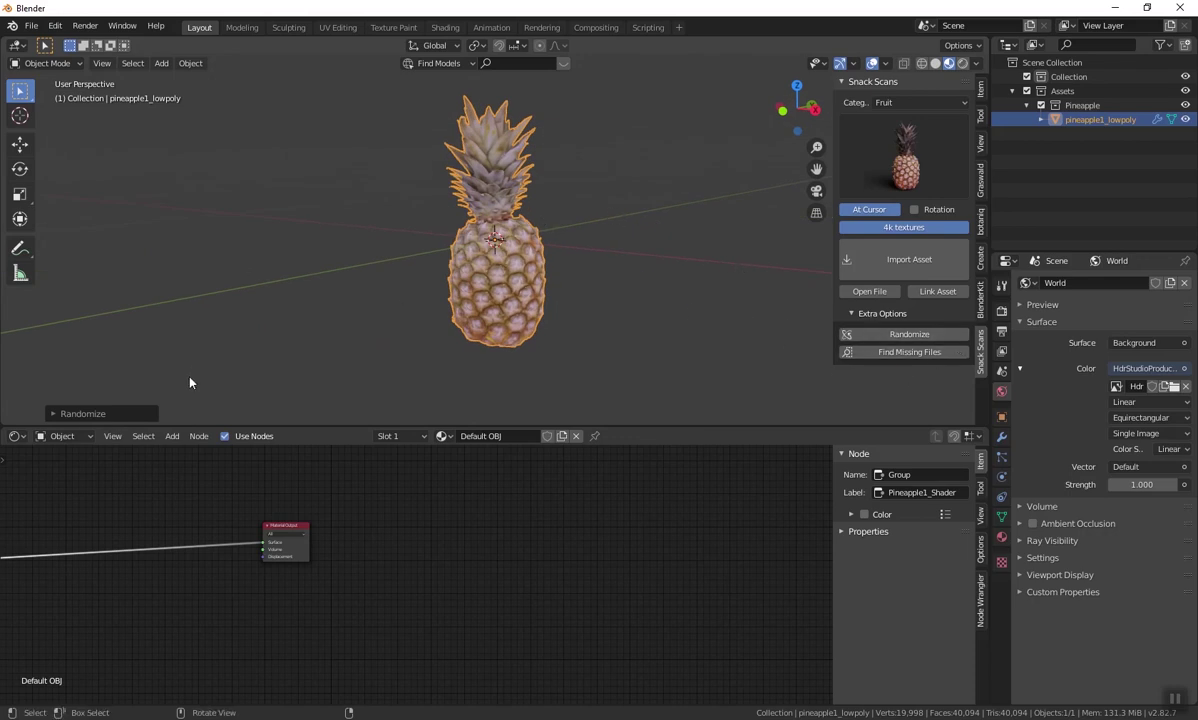
pyautogui.moveTo(250, 482); pyautogui.dragTo(726, 459, button='middle')
pyautogui.scroll(5, 720, 493)
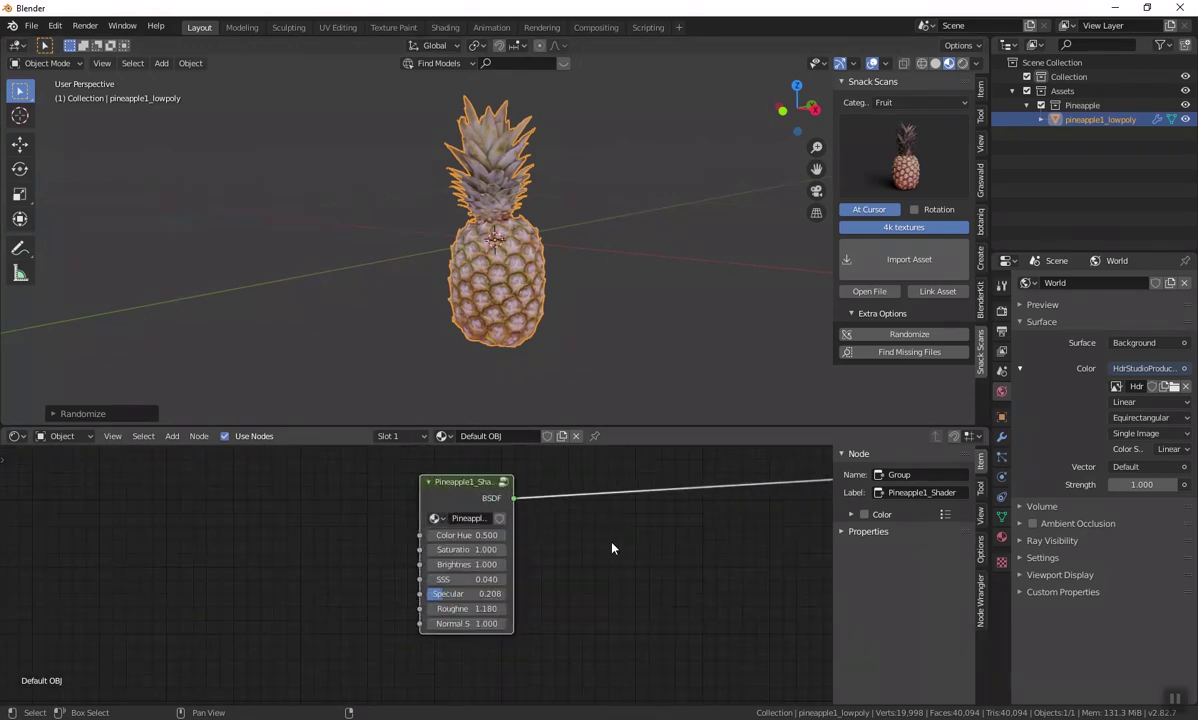
pyautogui.scroll(1, 614, 533)
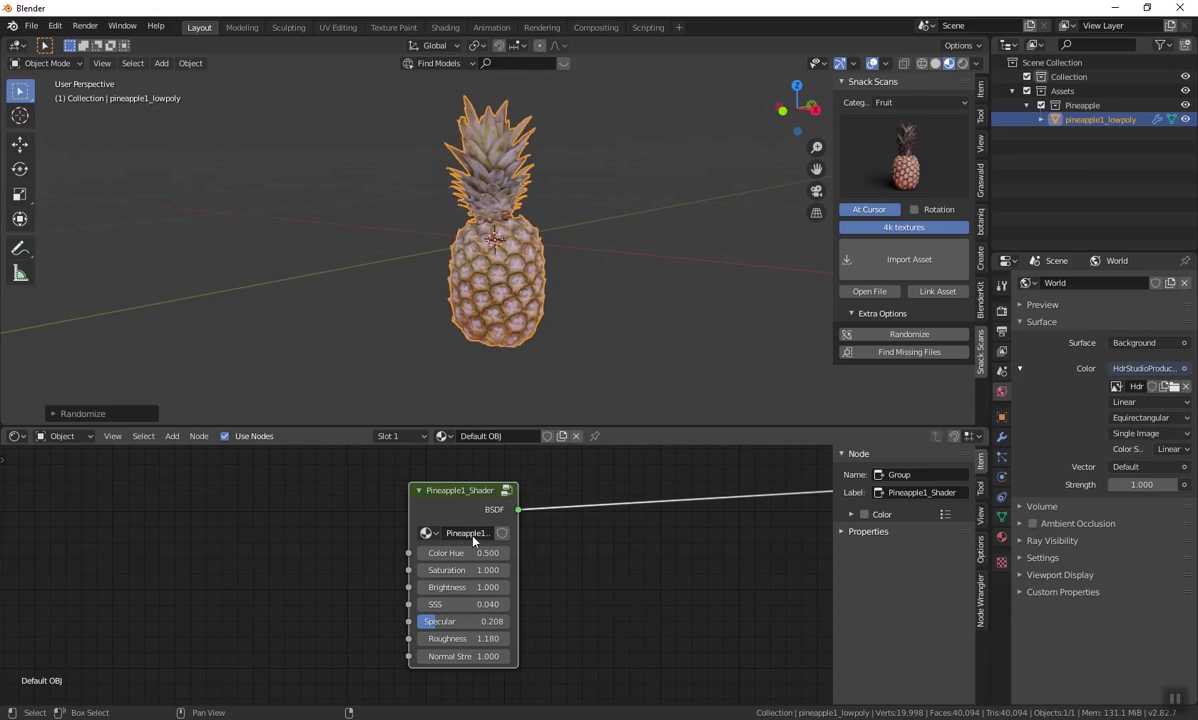
# - Peek inside the Pineapple1_Shader group, then return to its node and zoom in on it
pyautogui.press('Tab')
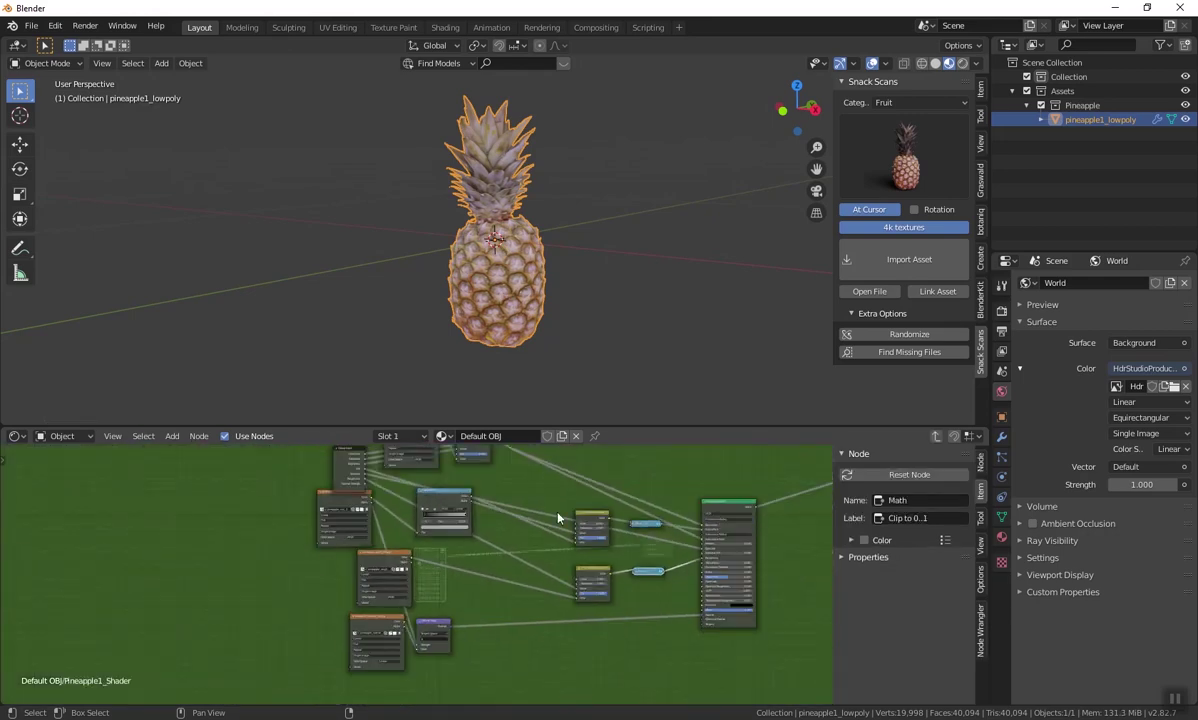
pyautogui.press('Tab')
pyautogui.scroll(5, 485, 571)
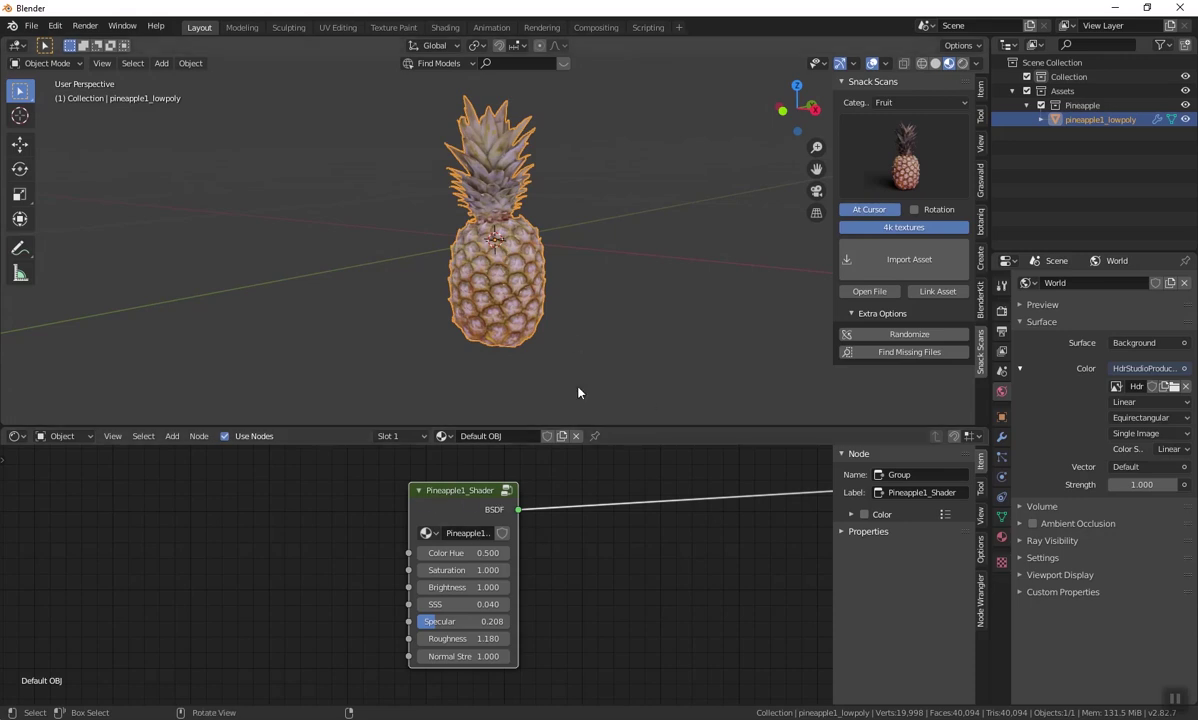
# - Try scaling the pineapple three times, cancelling each attempt, then orbit the view around it
pyautogui.press('s')
pyautogui.press('Escape')
pyautogui.press('s')
pyautogui.press('Escape')
pyautogui.press('s')
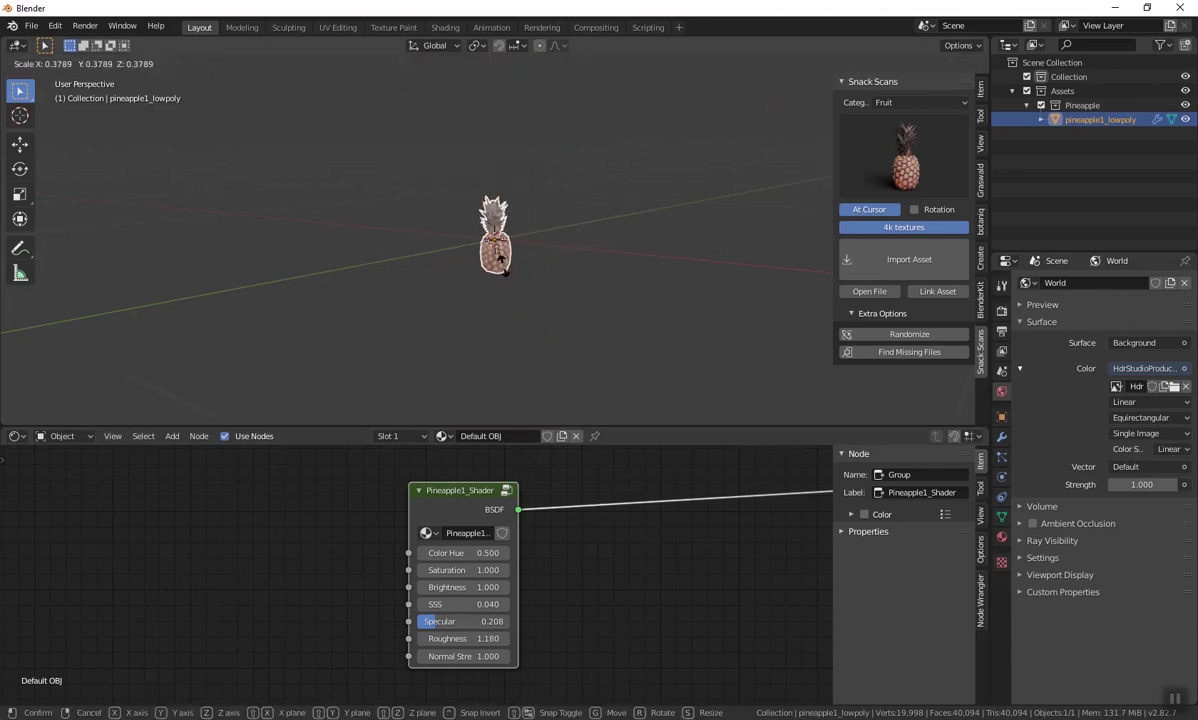
pyautogui.press('Escape')
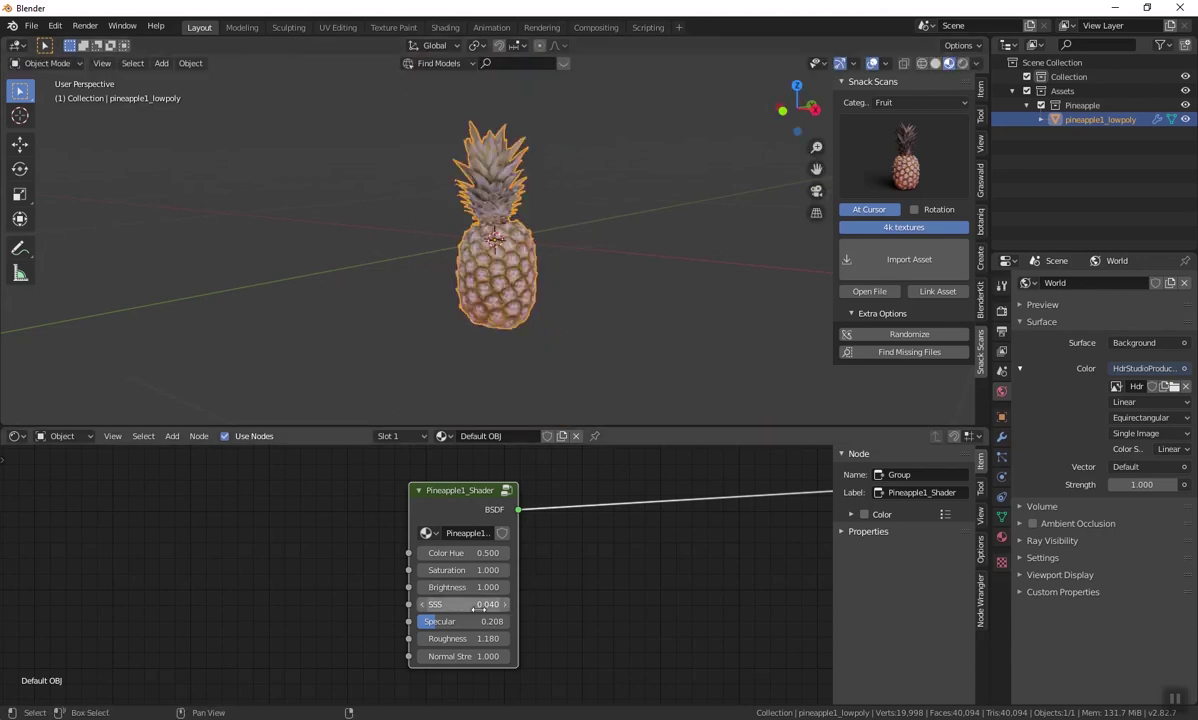
pyautogui.scroll(-1, 657, 266)
pyautogui.moveTo(657, 266); pyautogui.dragTo(551, 348, button='middle')
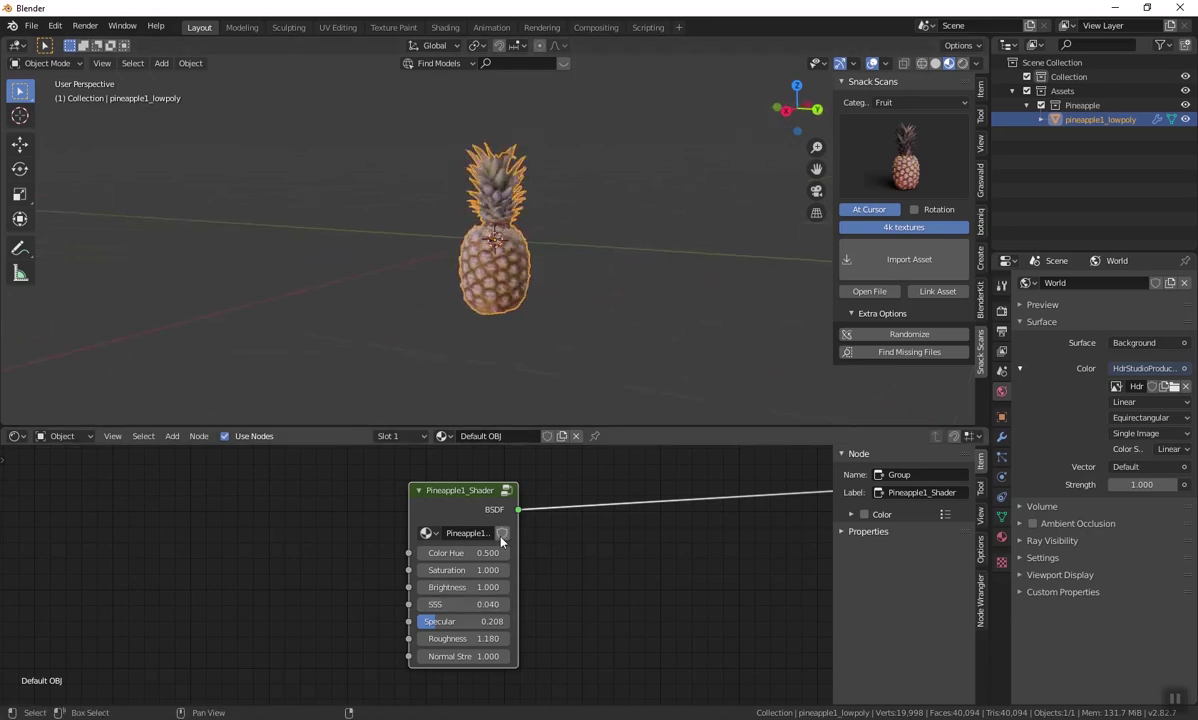
pyautogui.moveTo(645, 322); pyautogui.dragTo(690, 320, button='middle')
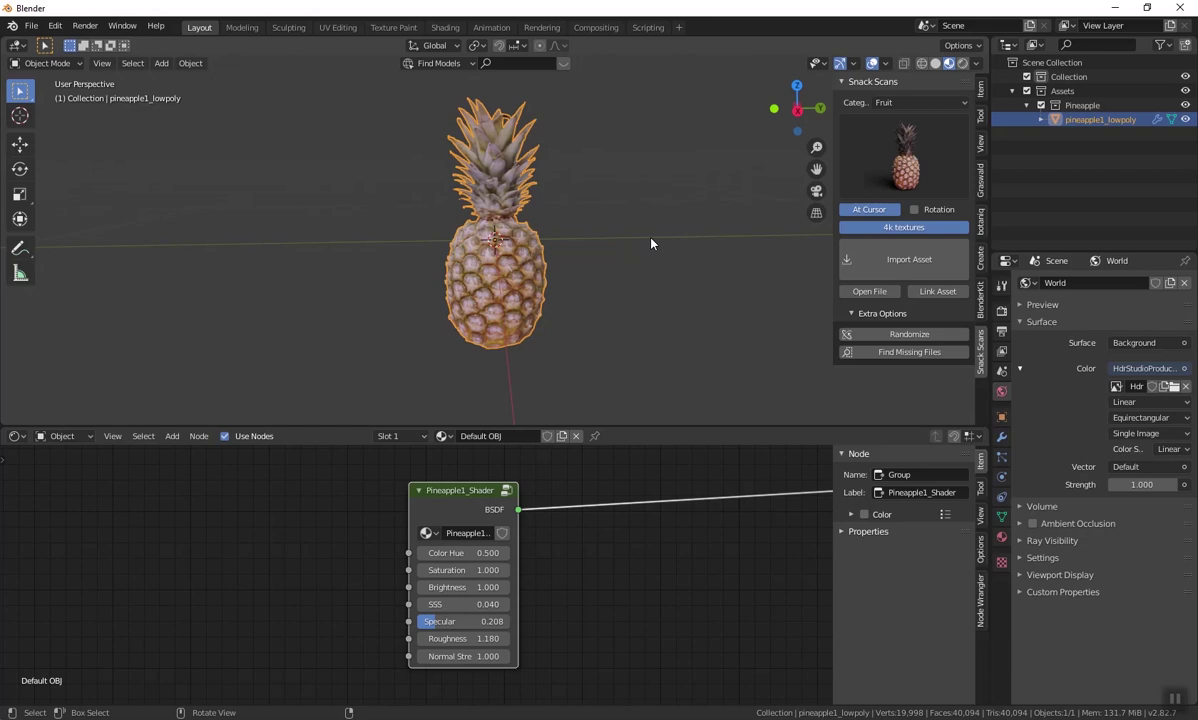
pyautogui.moveTo(651, 243); pyautogui.dragTo(674, 243, button='middle')
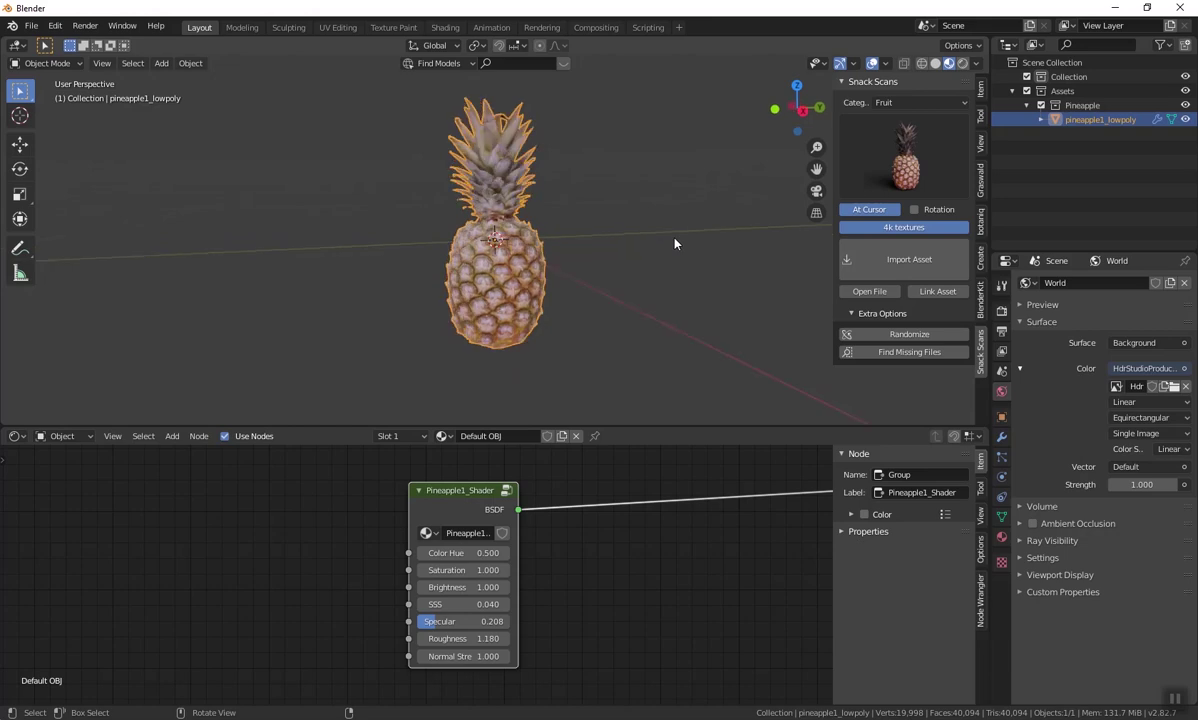